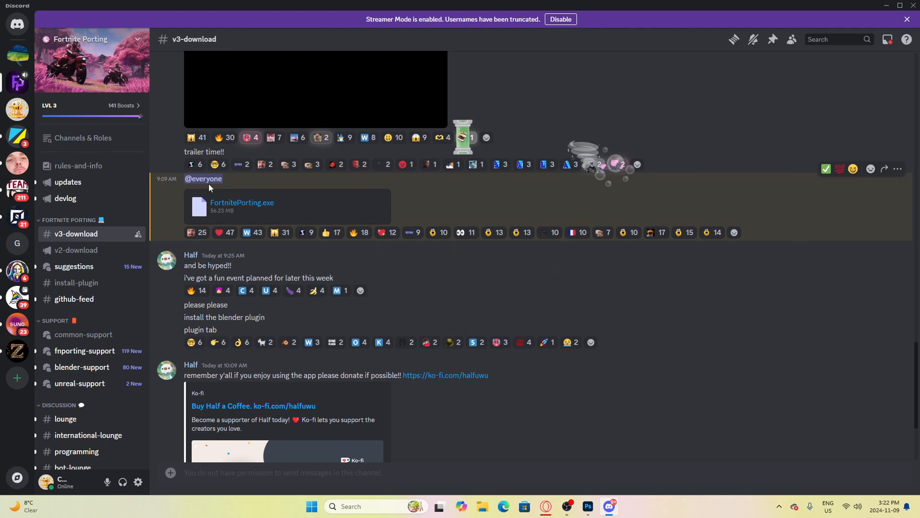
left_click(272, 203)
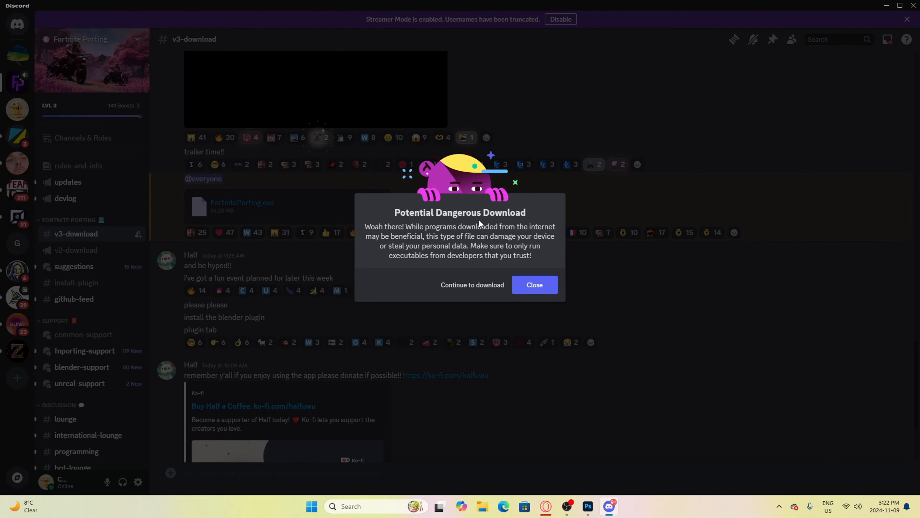
left_click(544, 286)
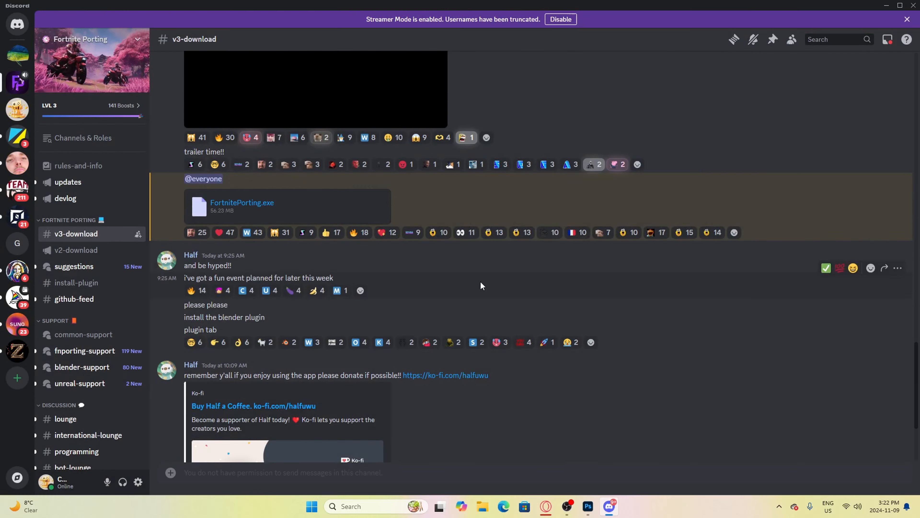
scroll(481, 280, "up", 15)
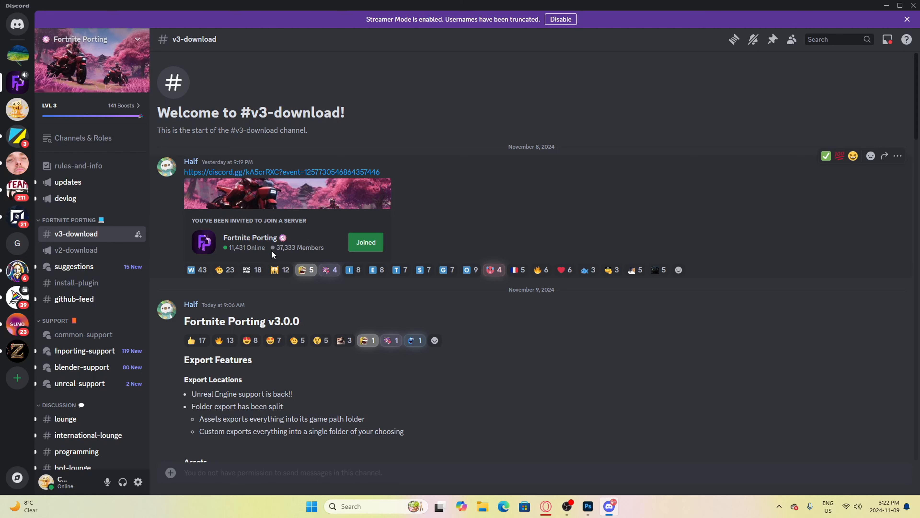
scroll(236, 249, "down", 10)
Download FortnitePorting.exe from the v3-download channel, continuing past the security prompt, and put the browser window away when the download ends.
left_click(239, 250)
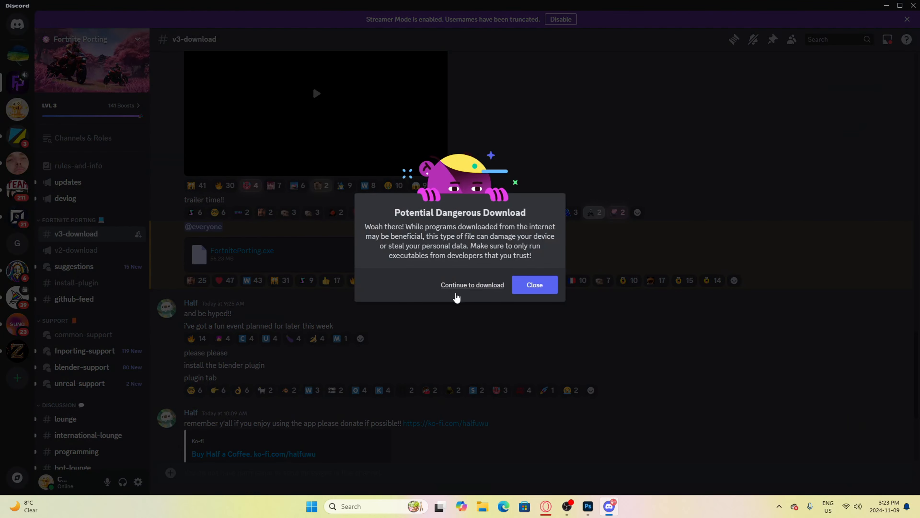
left_click(457, 286)
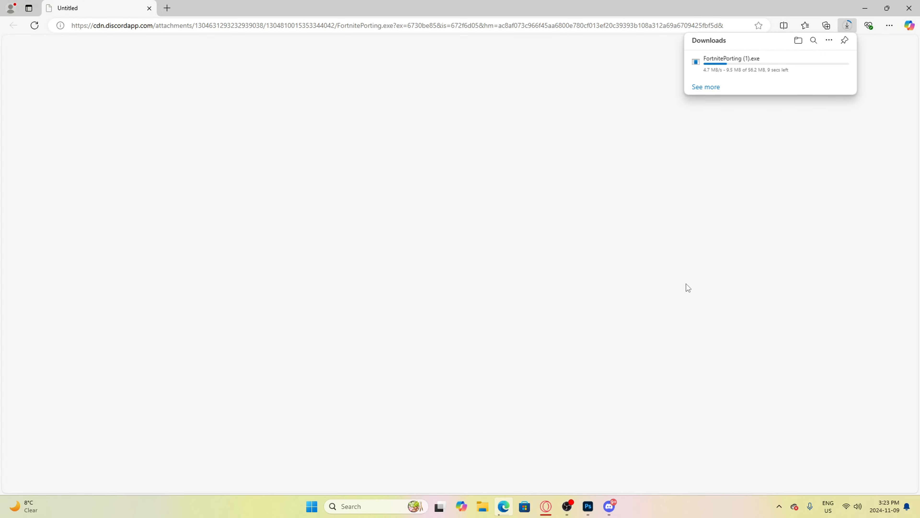
mouse_move(743, 78)
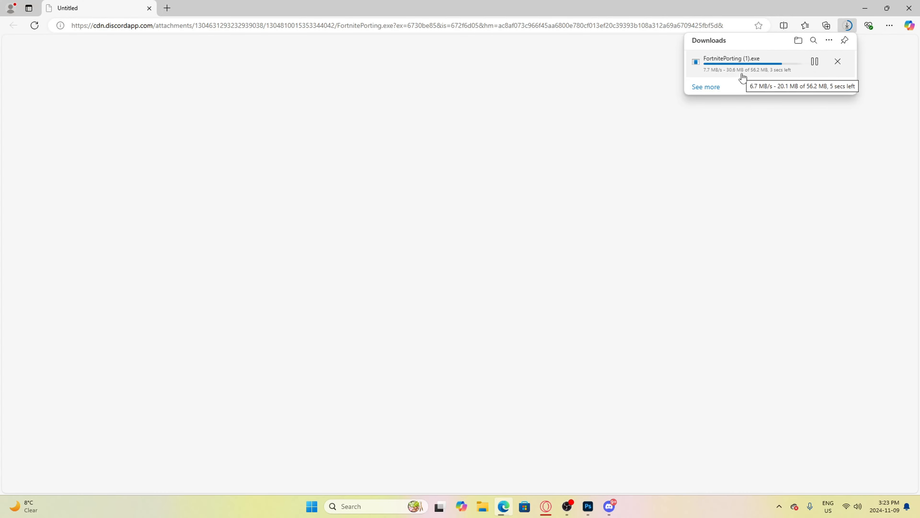
mouse_move(711, 65)
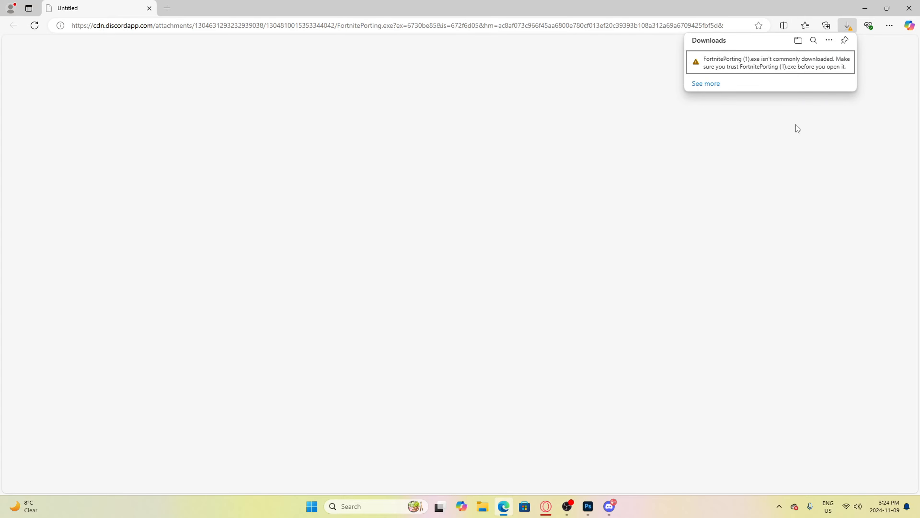
left_click(865, 8)
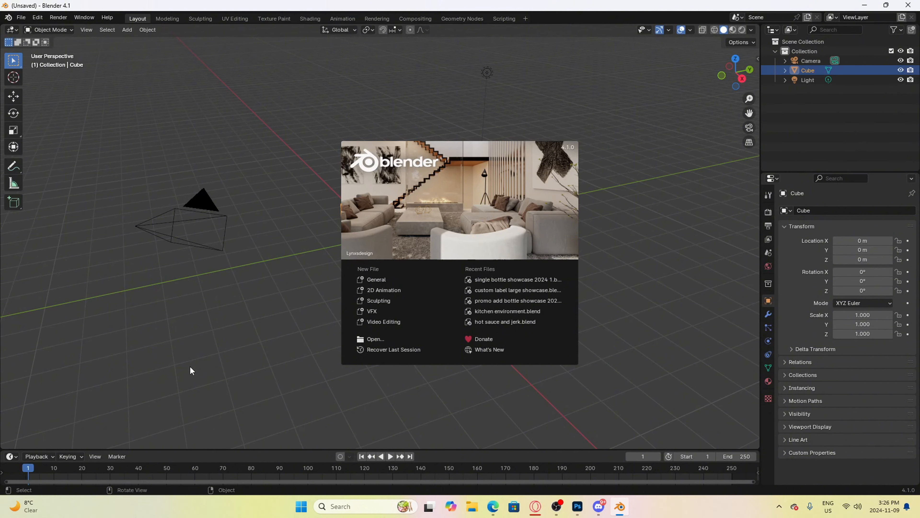
In Blender, start a new General file and delete the default cube.
left_click(372, 280)
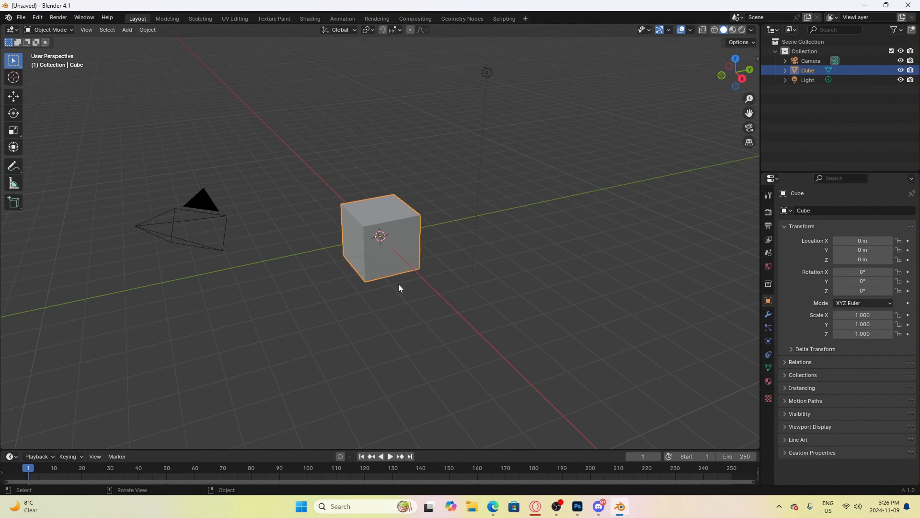
key("Delete")
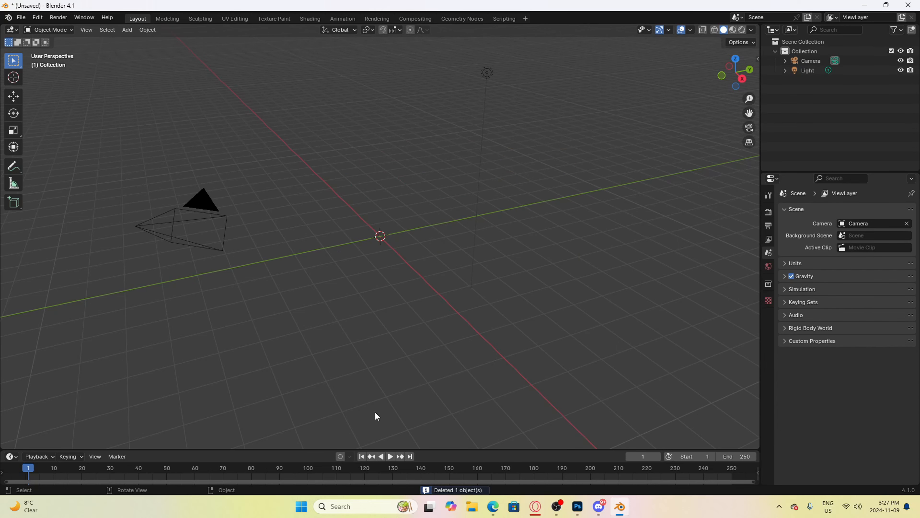
Launch FortnitePorting and register the blender application from the Blender 4.1 folder as a plugin installation, then minimize its windows.
left_click(341, 506)
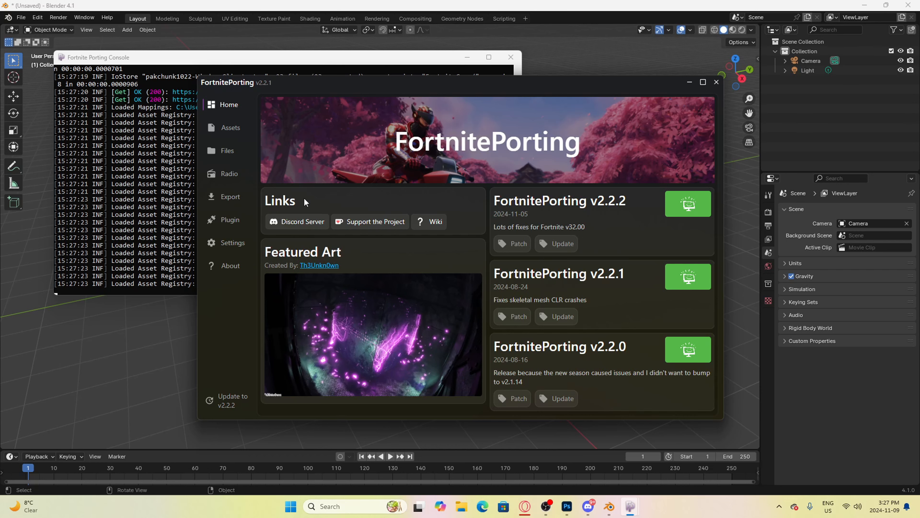
left_click(239, 218)
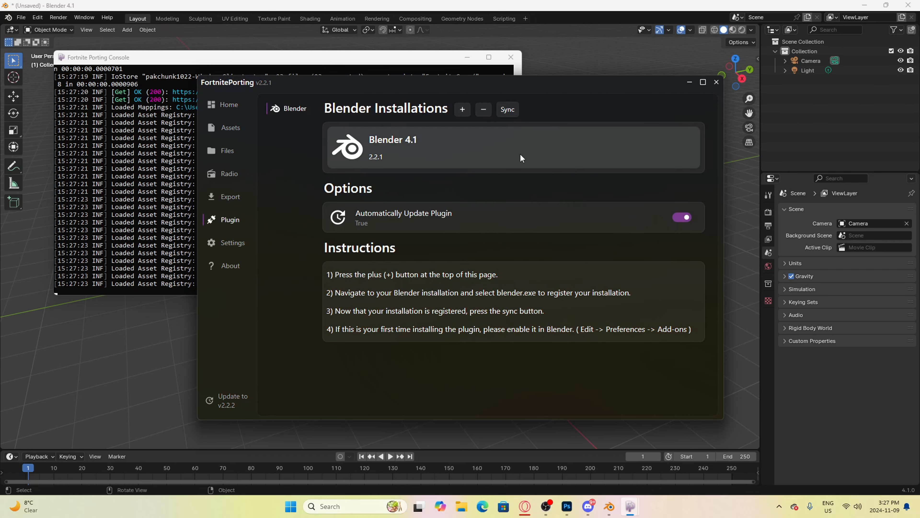
left_click(462, 109)
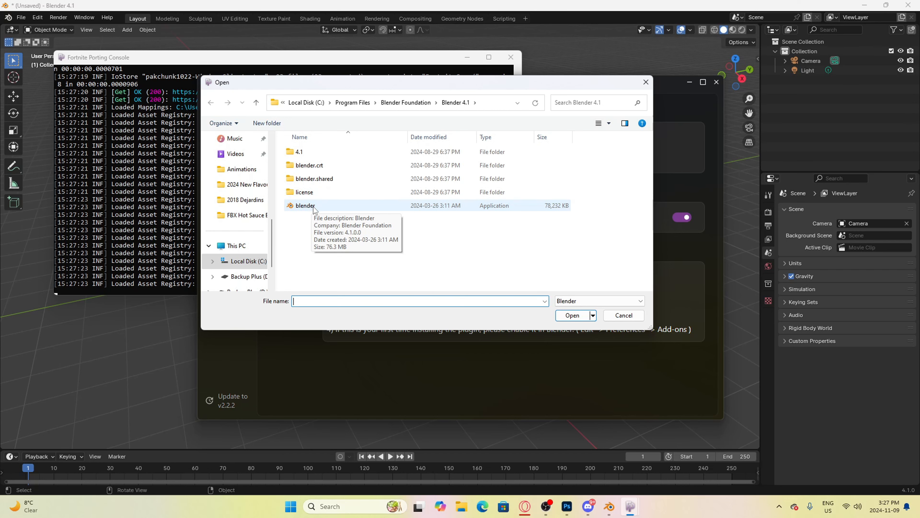
left_click(312, 206)
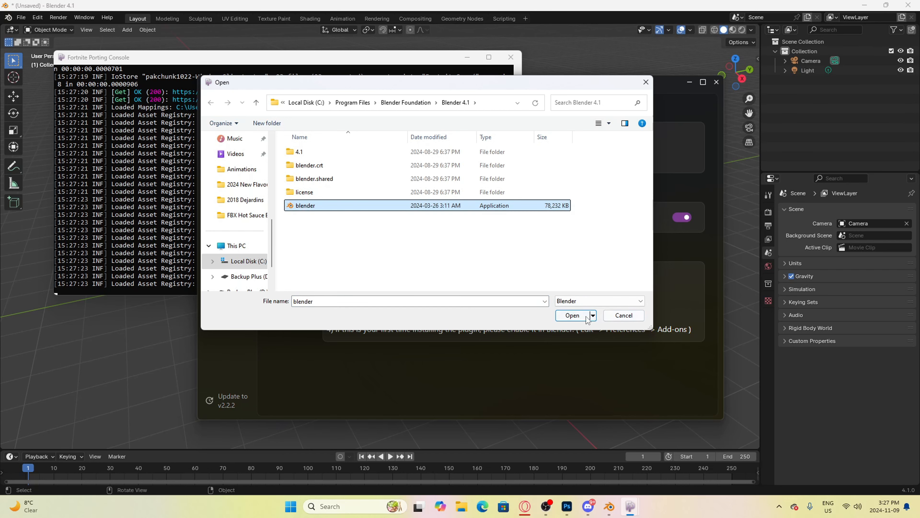
left_click(576, 315)
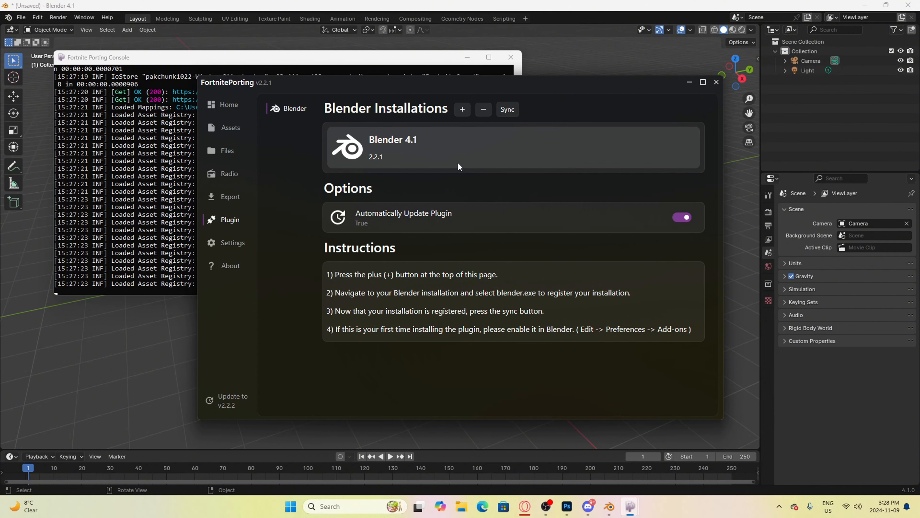
left_click(689, 82)
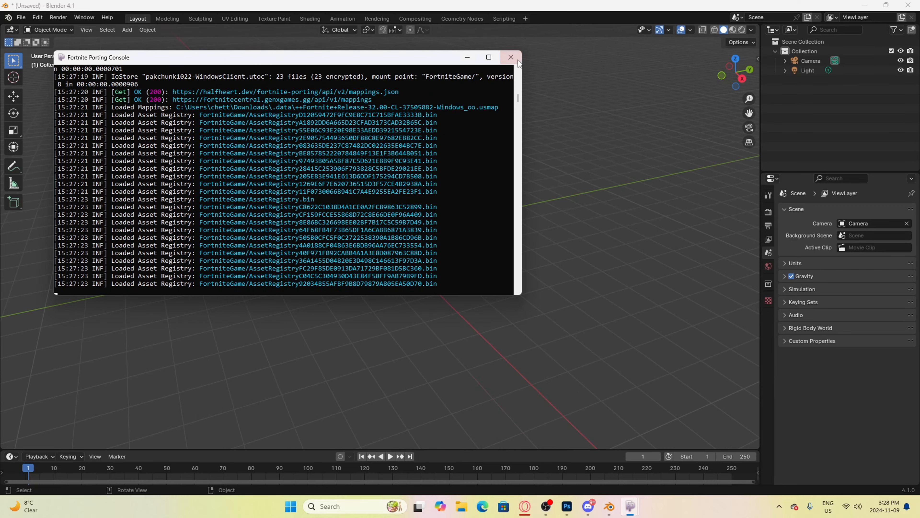
left_click(467, 56)
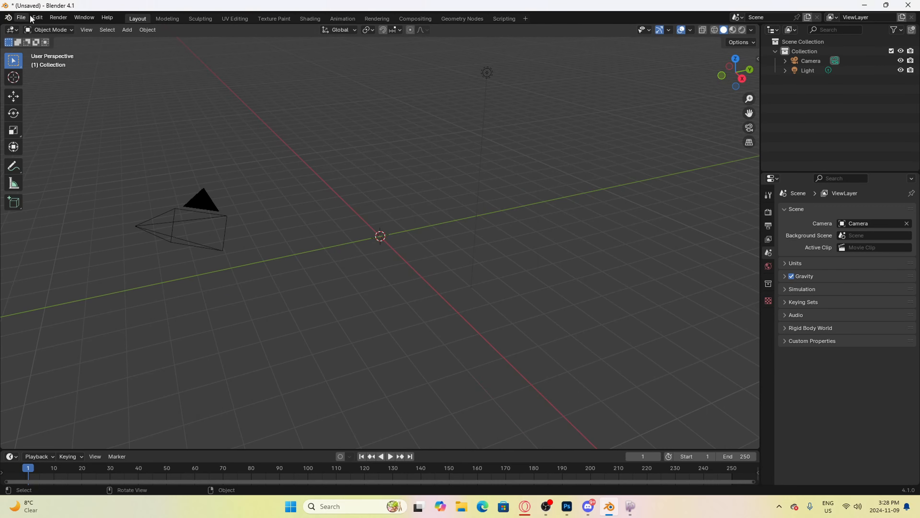
Search the add-ons in Blender's preferences for "fortnite".
left_click(37, 17)
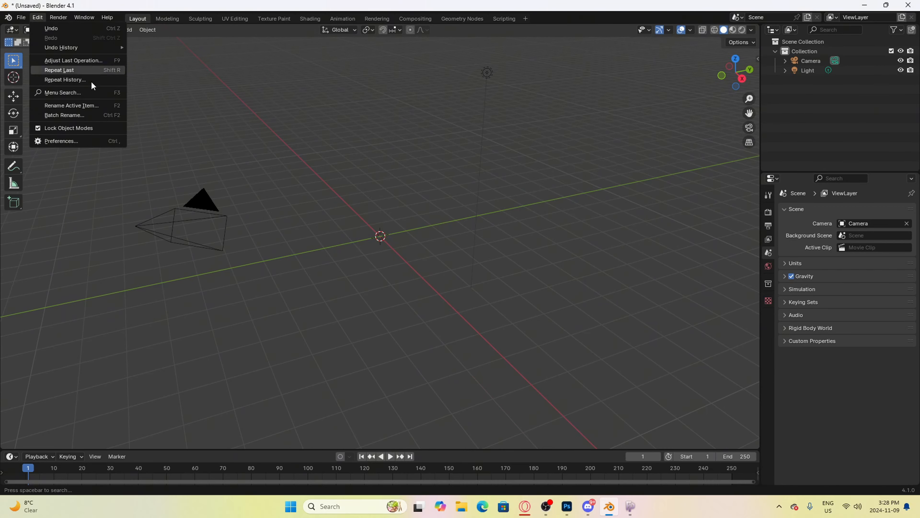
left_click(72, 142)
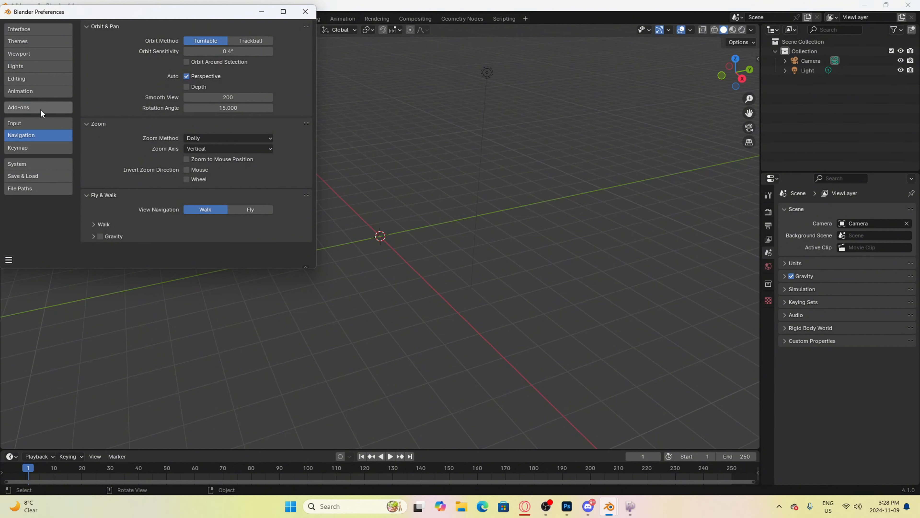
left_click(55, 106)
left_click(274, 37)
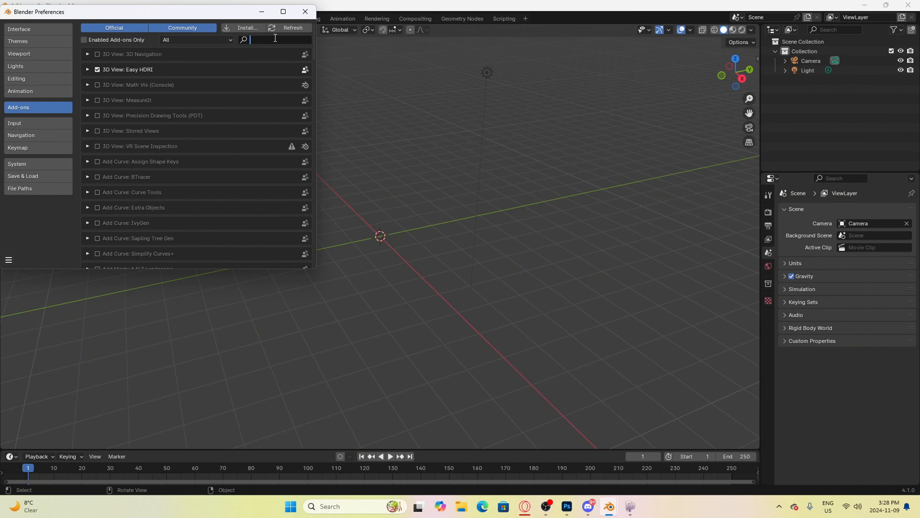
type("fortnite")
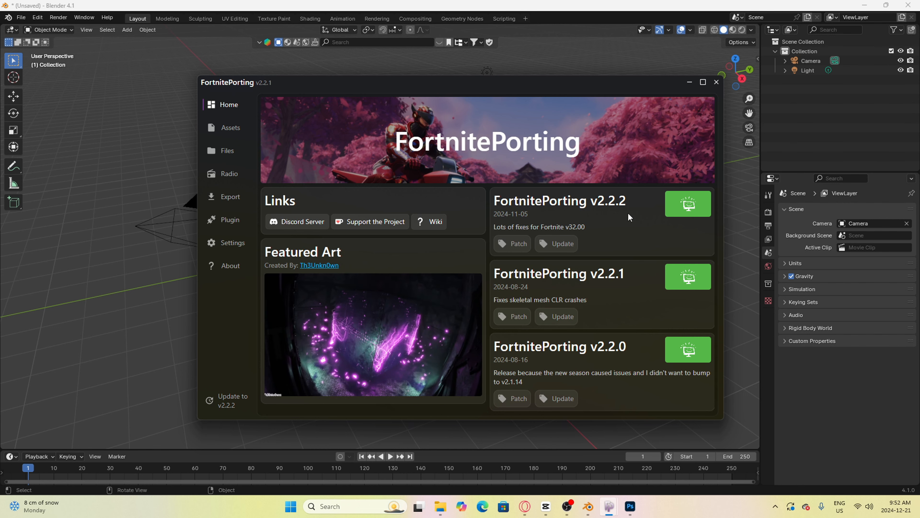
In FortnitePorting, select the Santa Dogg outfit among the assets and export it to Blender.
left_click(242, 129)
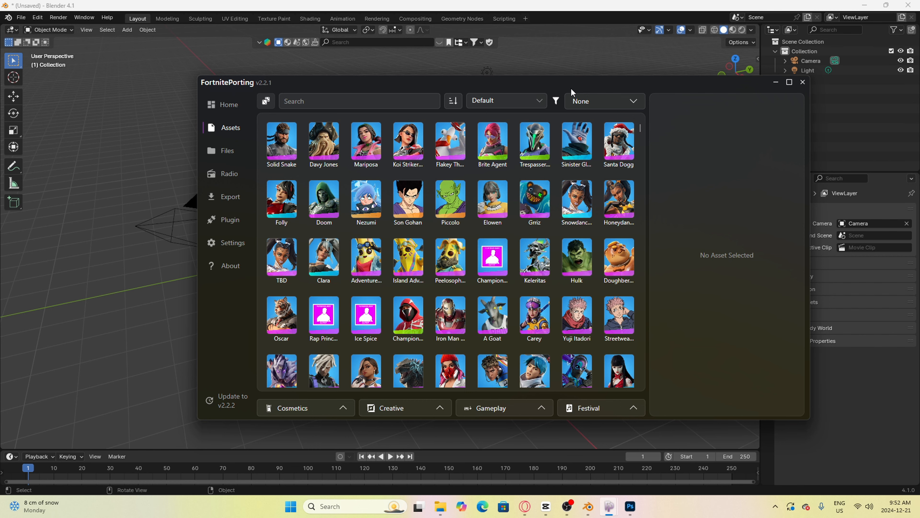
left_click(621, 153)
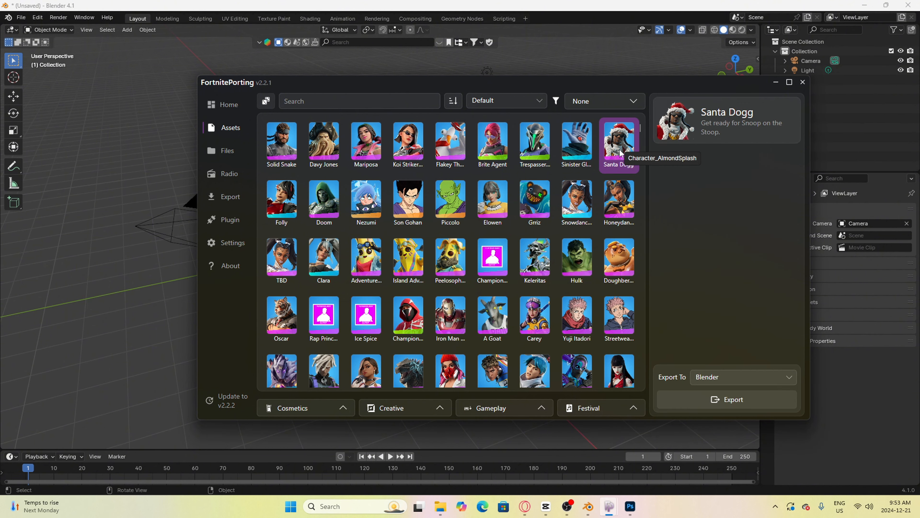
left_click(739, 401)
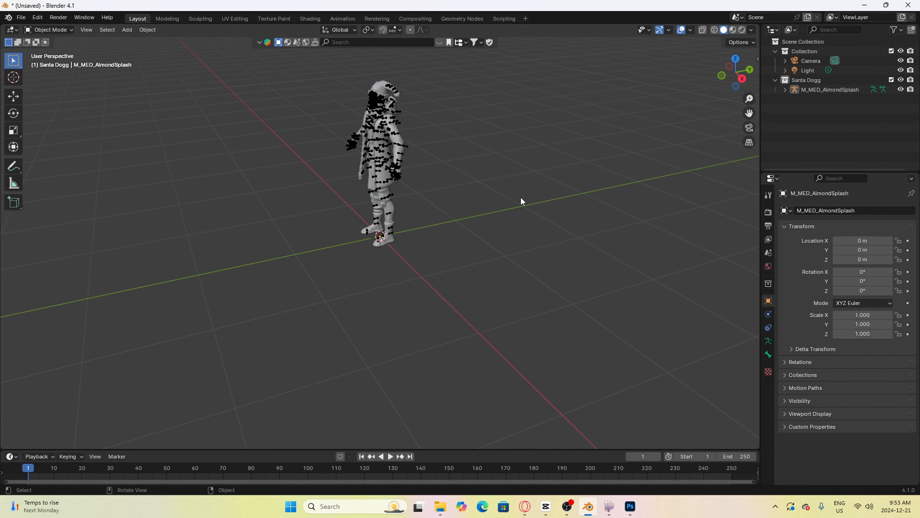
Display the imported Santa Dogg character in Rendered viewport shading and frame its upper body from the front.
mouse_move(507, 170)
middle_mouse_down()
mouse_move(493, 153)
mouse_move(591, 200)
mouse_move(548, 120)
mouse_move(627, 113)
middle_mouse_up()
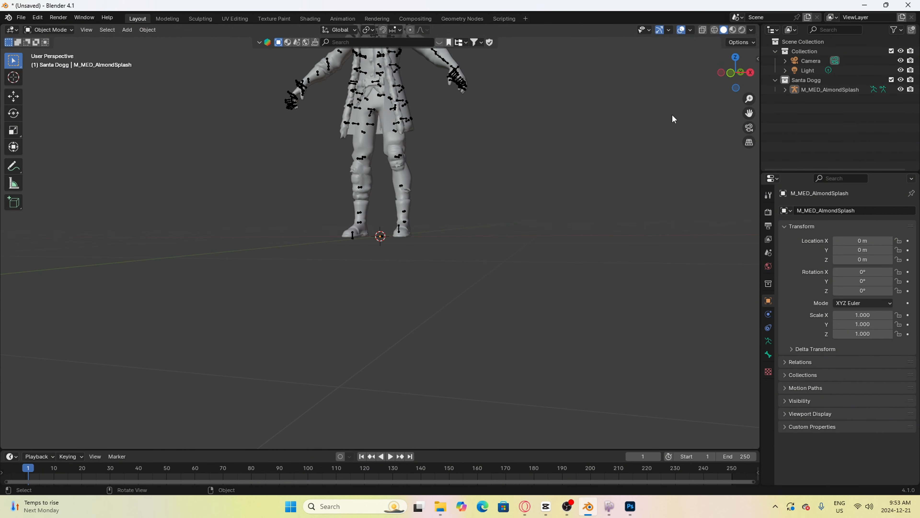
left_click_drag(750, 113, 789, 235)
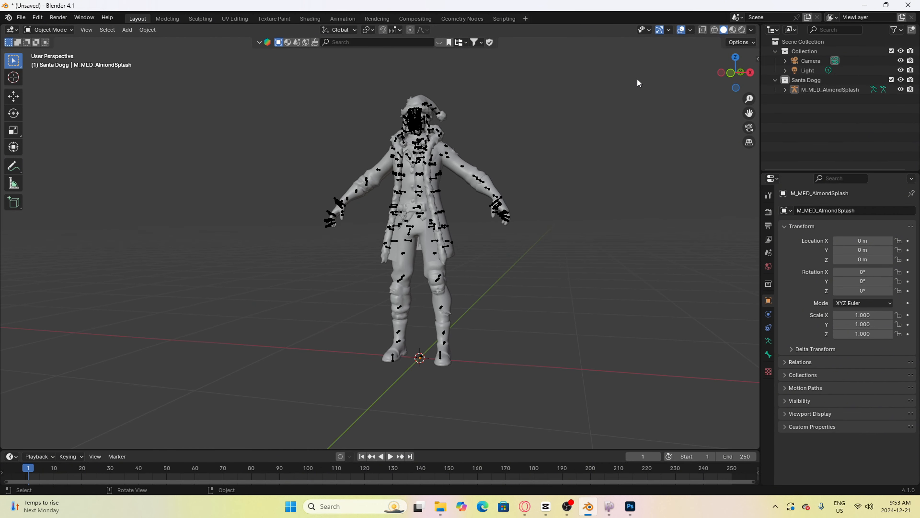
scroll(634, 77, "up", 1)
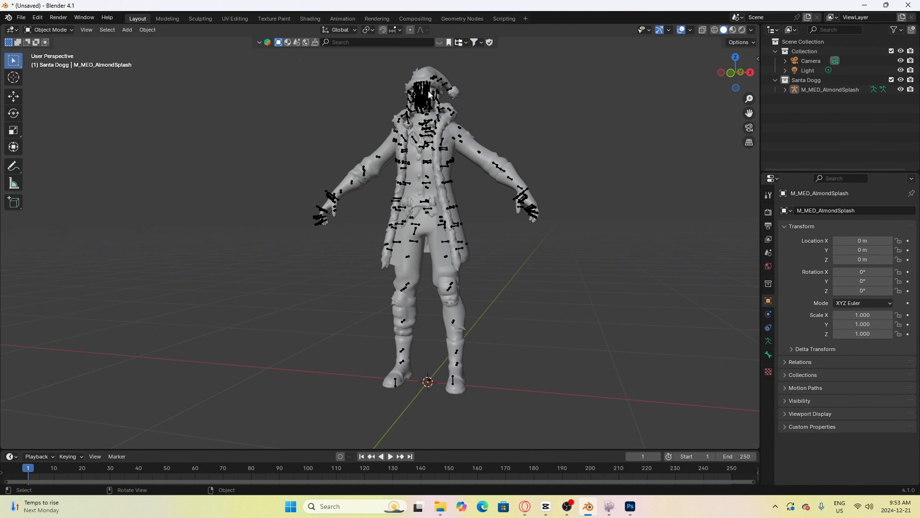
left_click(742, 30)
scroll(541, 69, "up", 1)
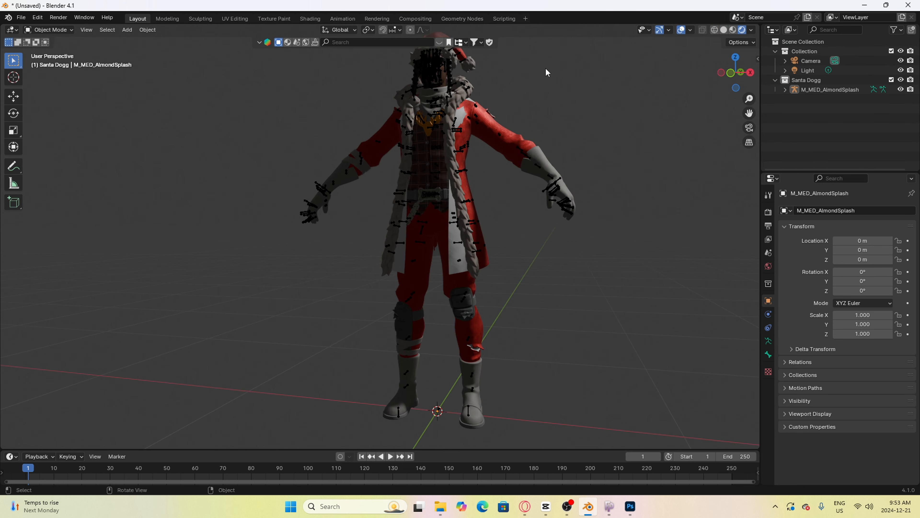
scroll(748, 113, "up", 3)
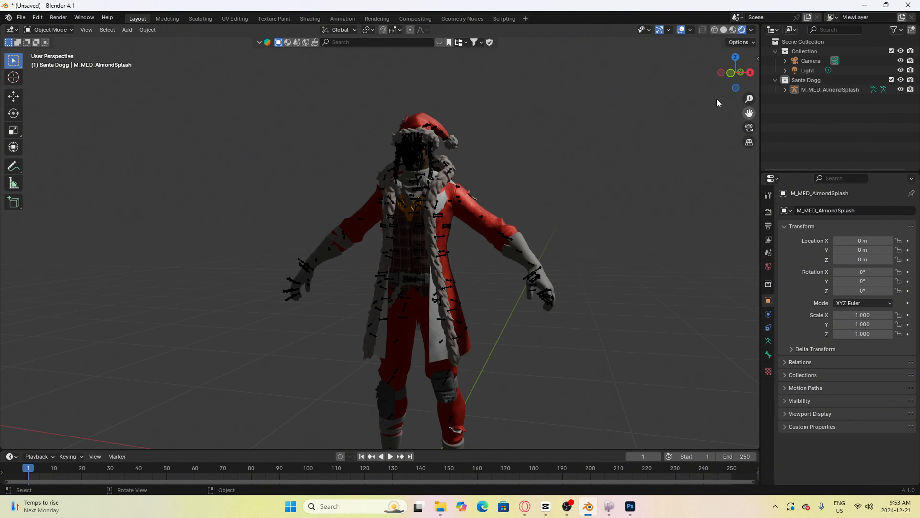
left_click_drag(749, 113, 663, 115)
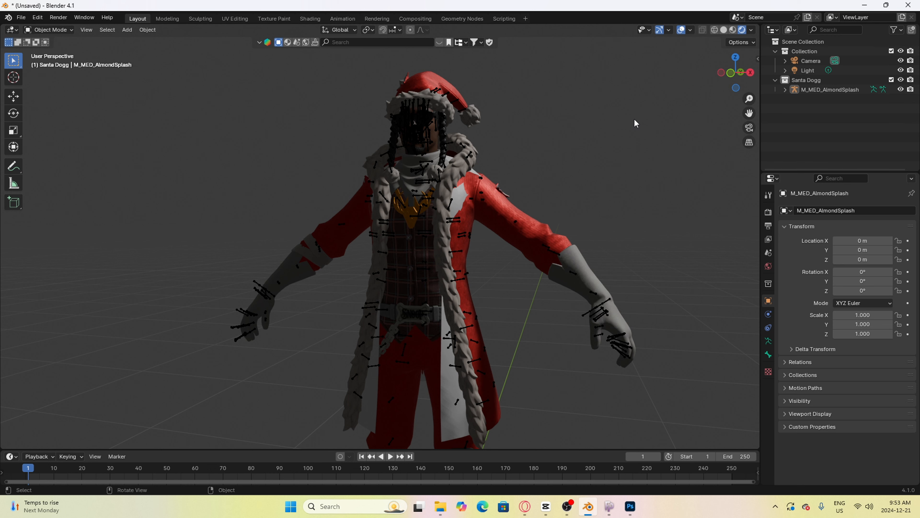
middle_click_drag(636, 123, 600, 132)
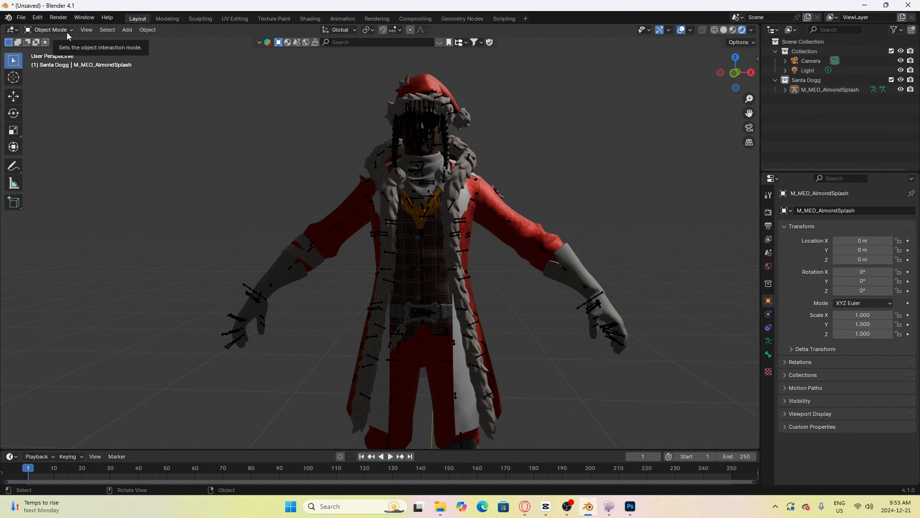
In Pose Mode, rotate the forearm and hand bones of the character's right arm upward into a raised-hand pose.
left_click(50, 30)
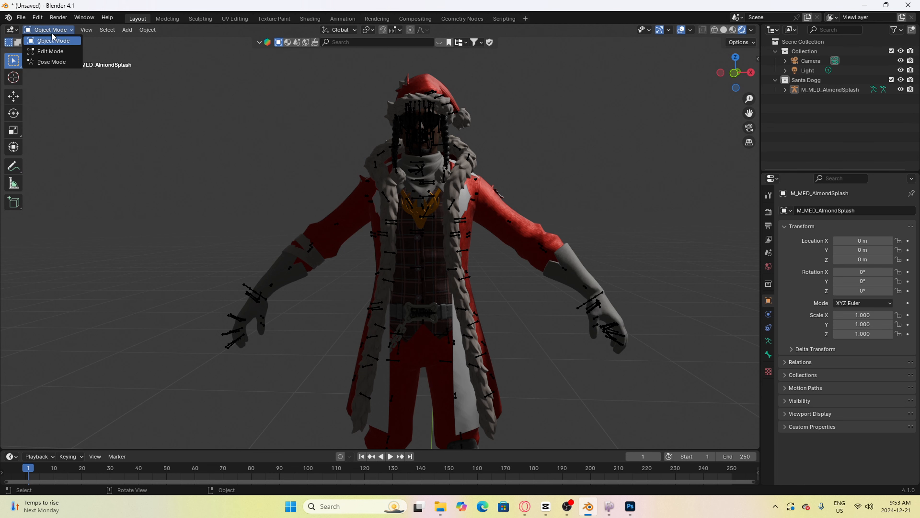
left_click(58, 63)
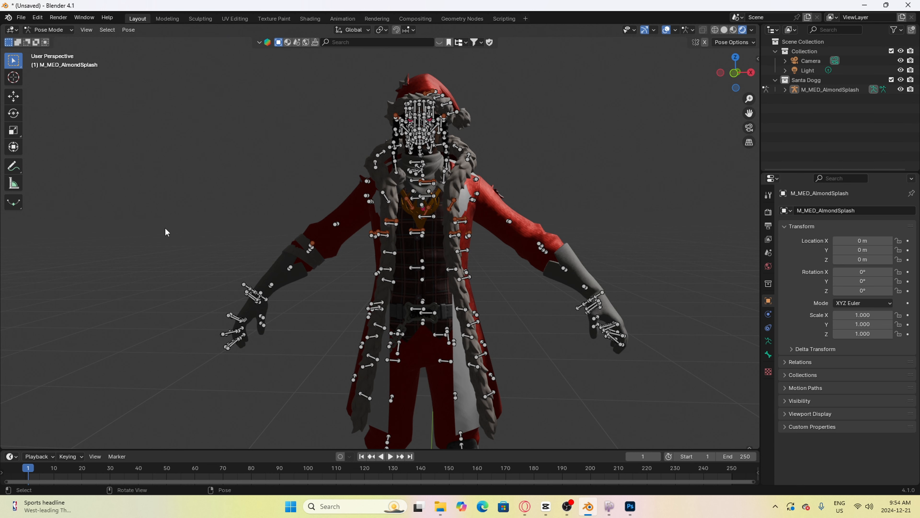
left_click_drag(162, 225, 324, 374)
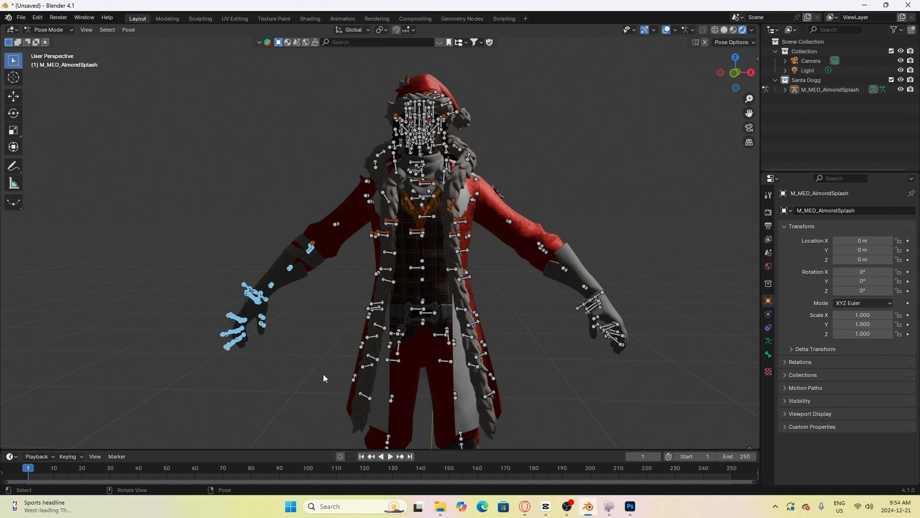
left_click(18, 115)
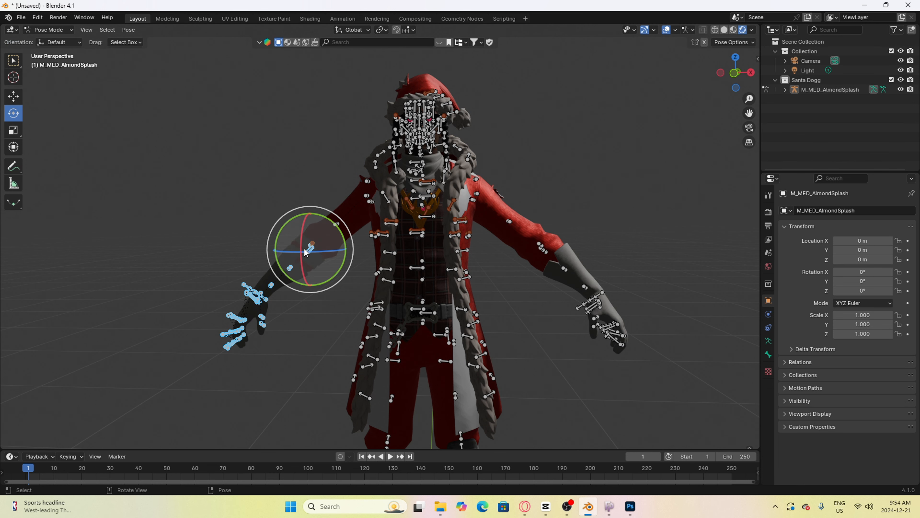
left_click_drag(305, 252, 98, 160)
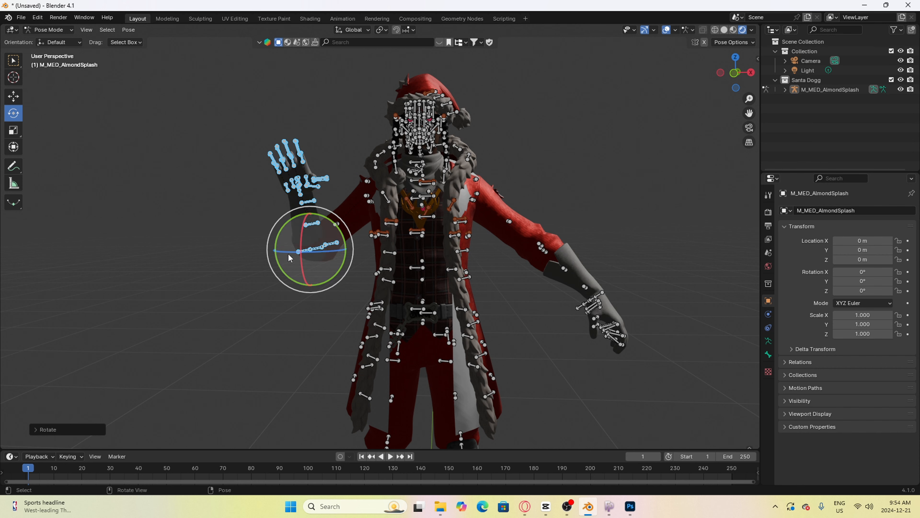
left_click_drag(290, 258, 326, 171)
left_click(518, 150)
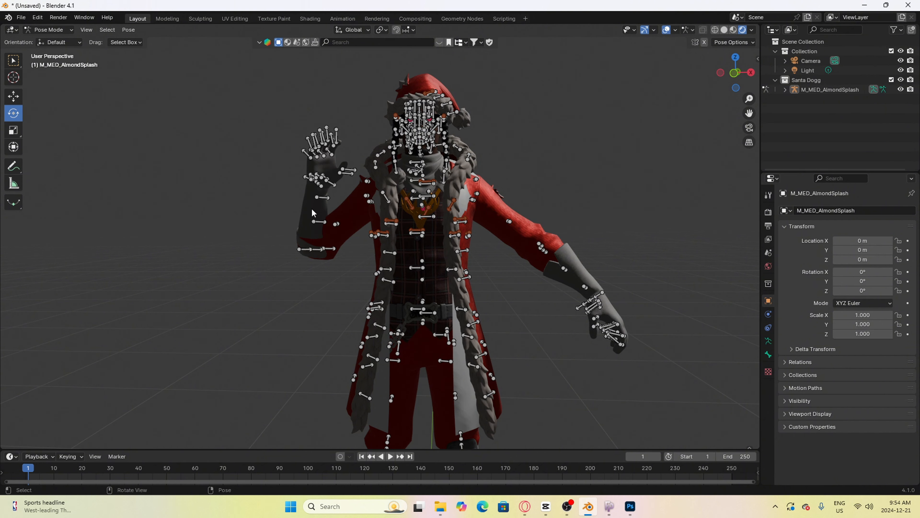
Undo the arm rotations and return the armature to Object Mode.
key("ctrl+z")
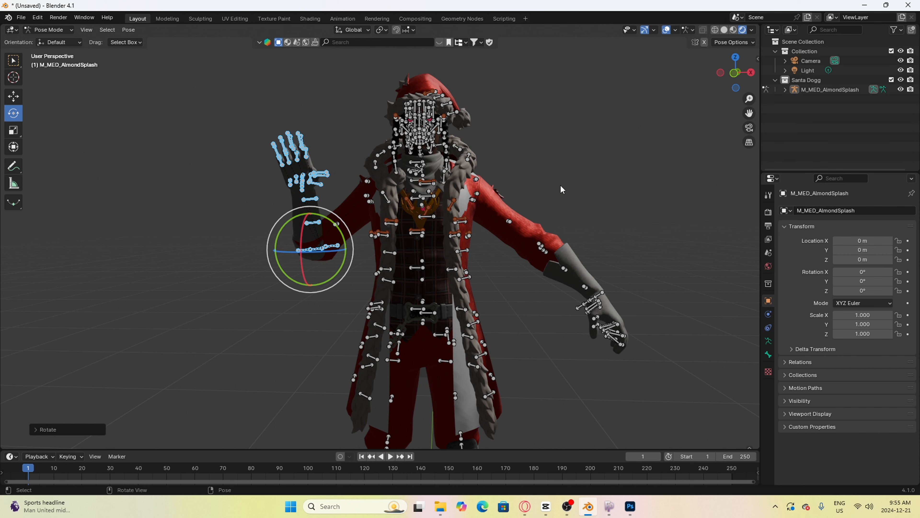
key("ctrl+z")
key("ctrl+z")
key("ctrl+z")
key("ctrl+z")
key("ctrl+z")
key("ctrl+z")
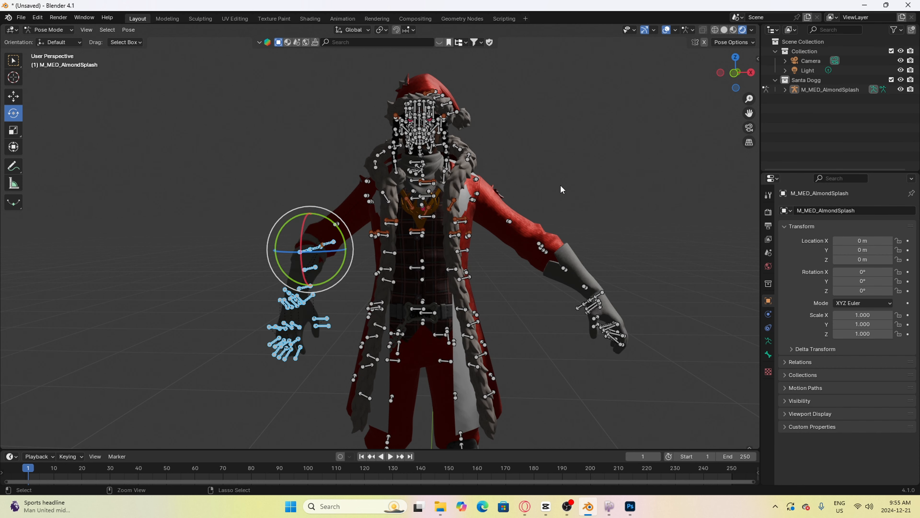
left_click(48, 29)
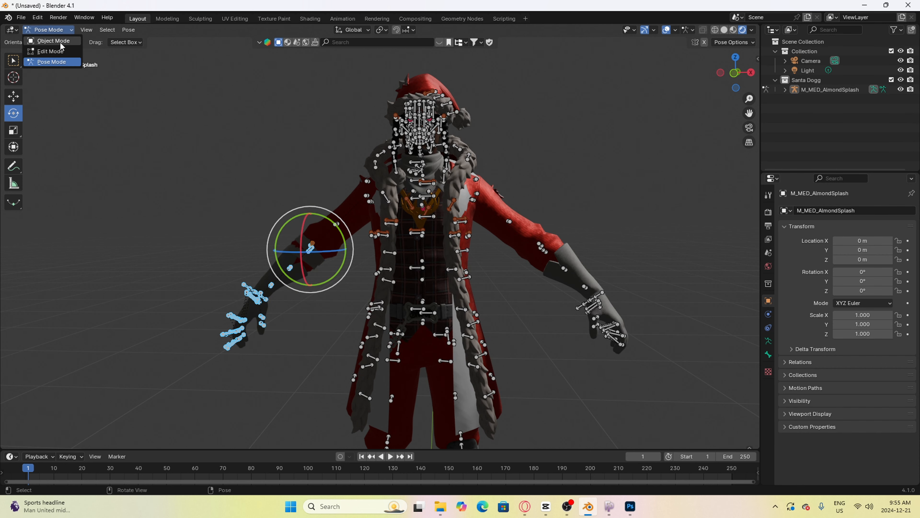
left_click(58, 39)
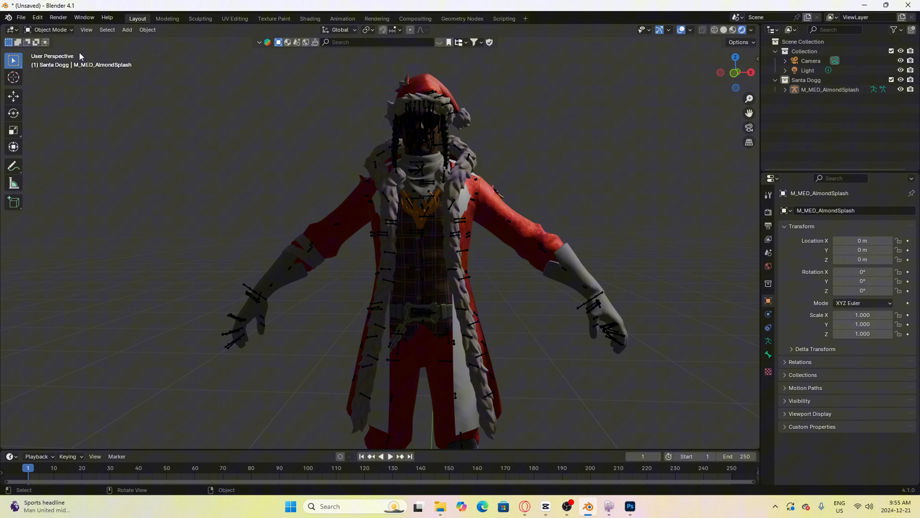
Select the M_MED_AlmondSplash armature in the Santa Dogg collection and switch to FortnitePorting.
left_click(808, 91)
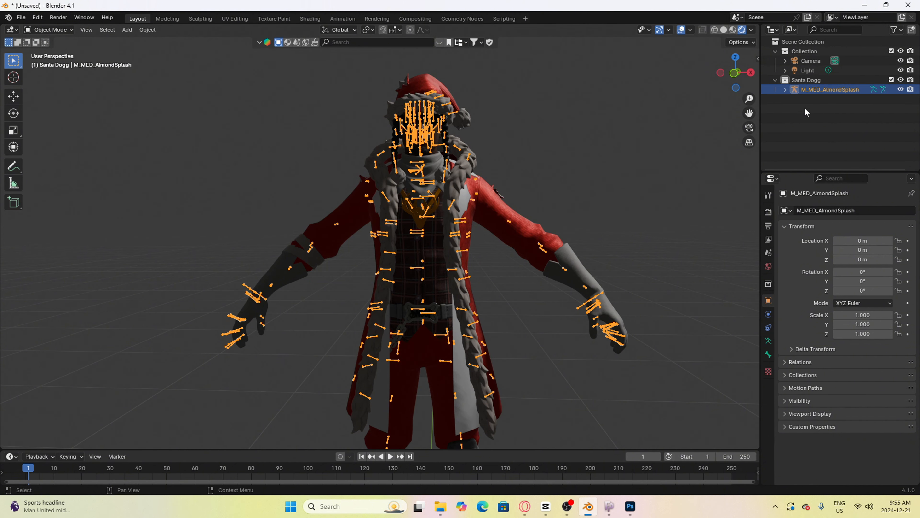
key("a")
mouse_move(611, 514)
left_click(640, 464)
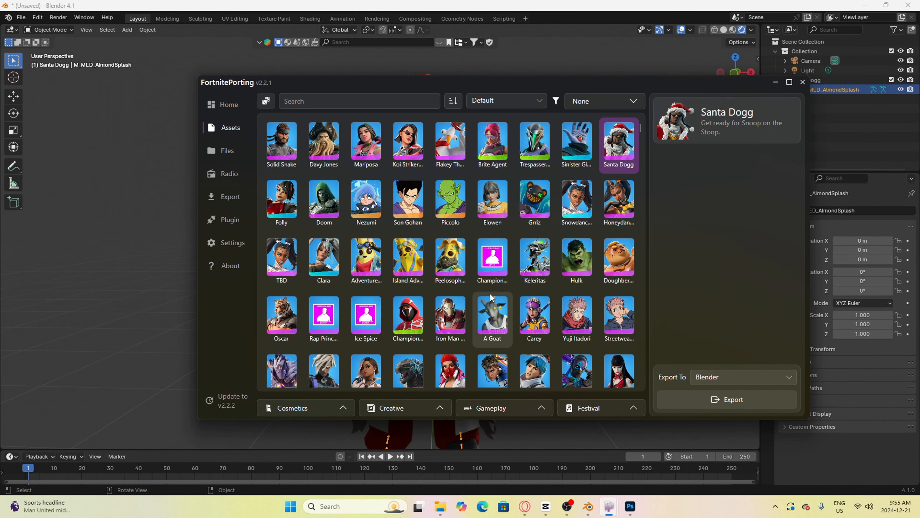
Browse the Pets, Toys, Backpacks and Pickaxes categories of the cosmetics.
left_click(319, 405)
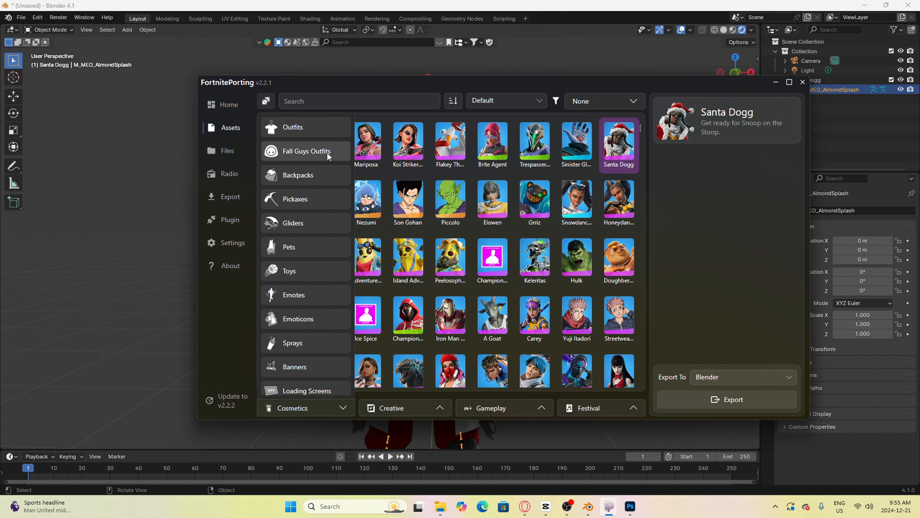
left_click(325, 249)
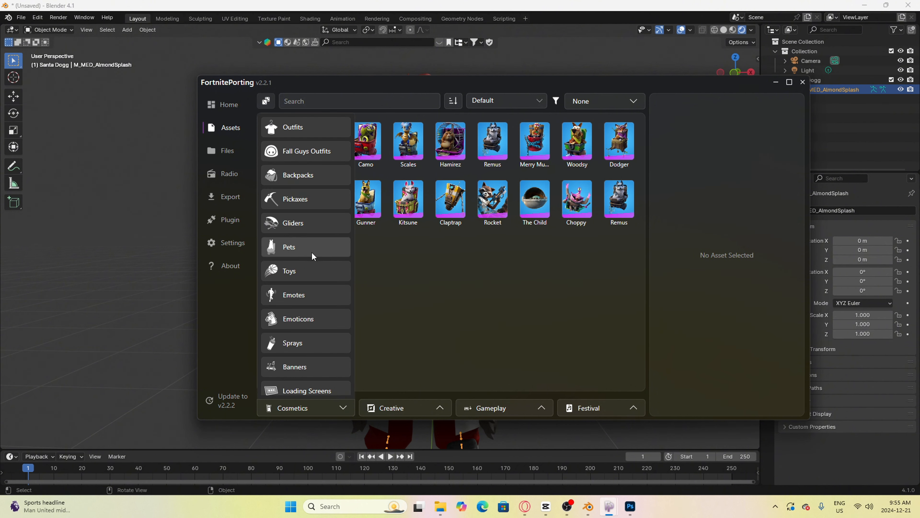
left_click(311, 271)
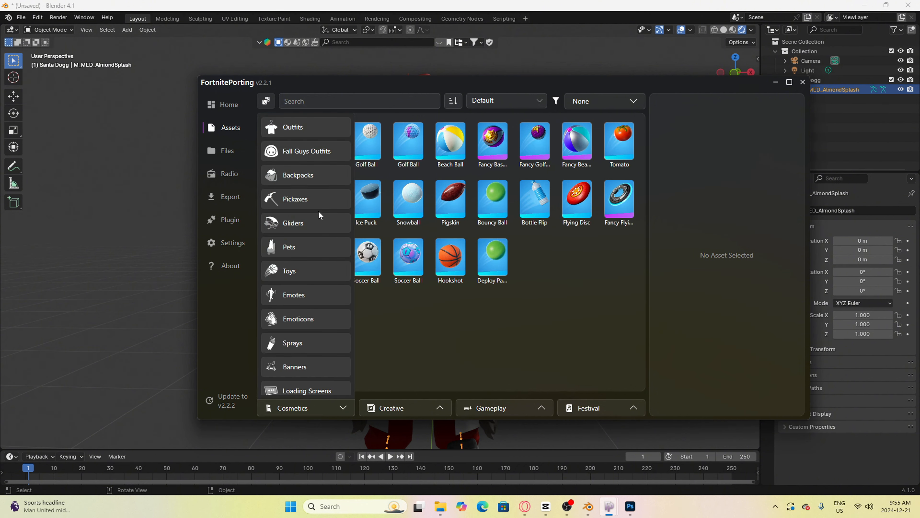
left_click(322, 184)
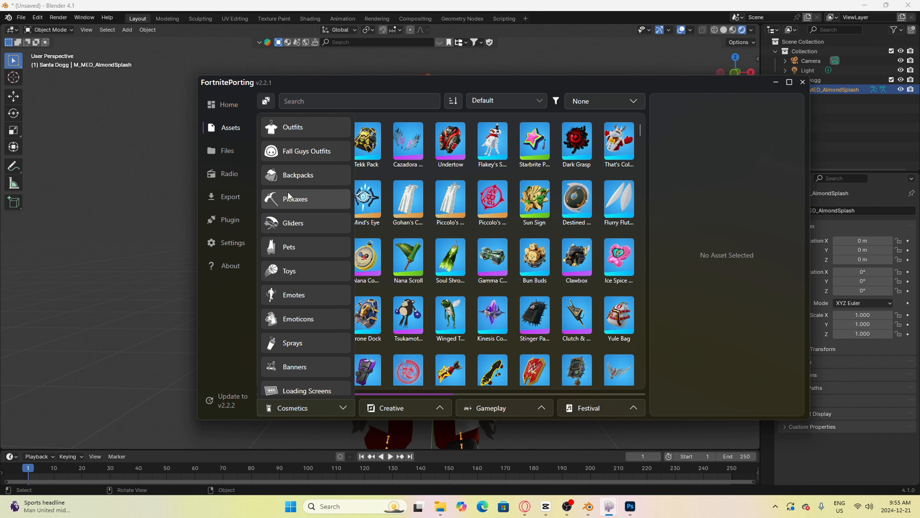
left_click(301, 198)
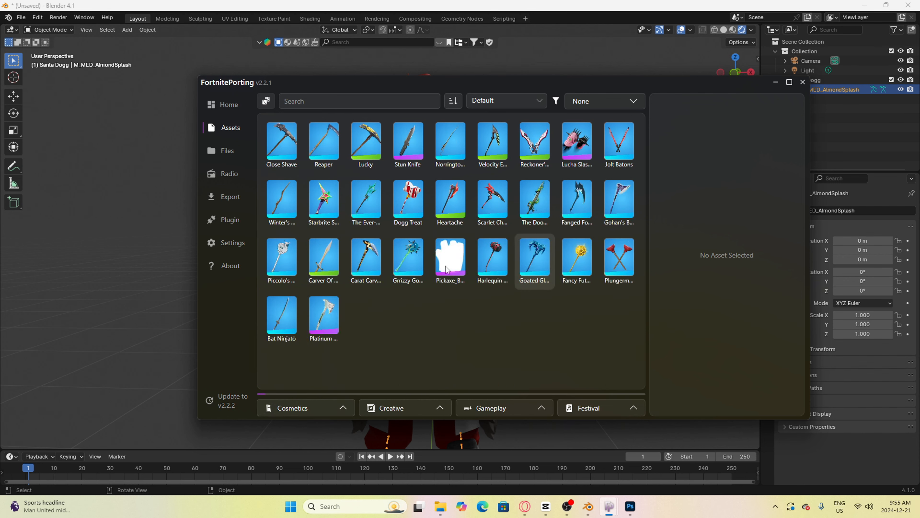
Show the Emotes cosmetics and search them for "dab".
left_click(339, 407)
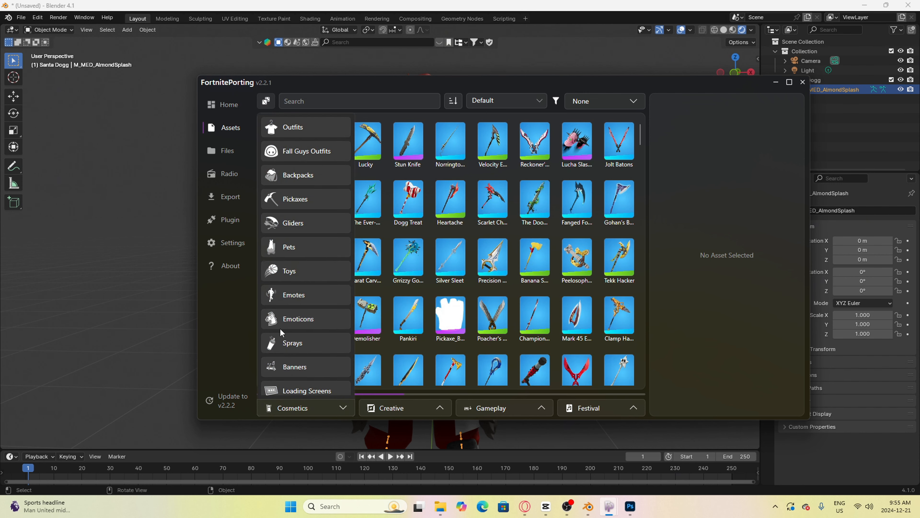
left_click(314, 297)
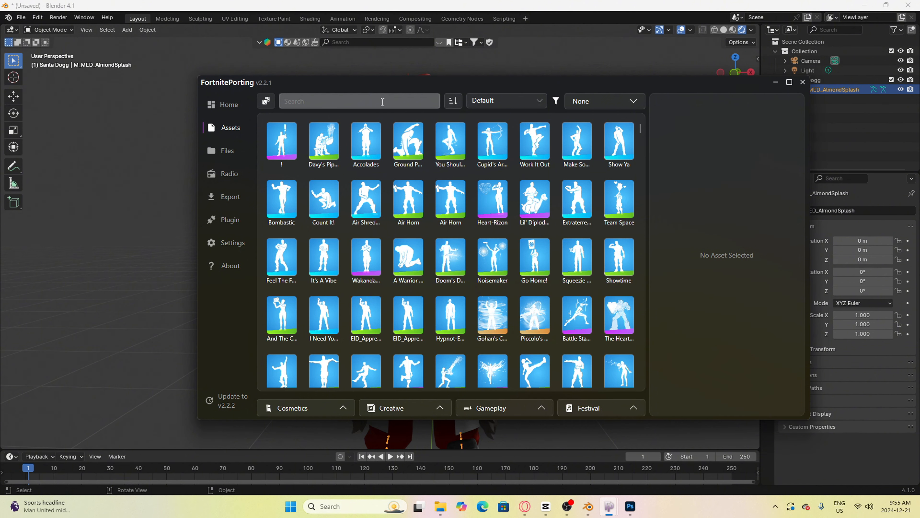
type("d")
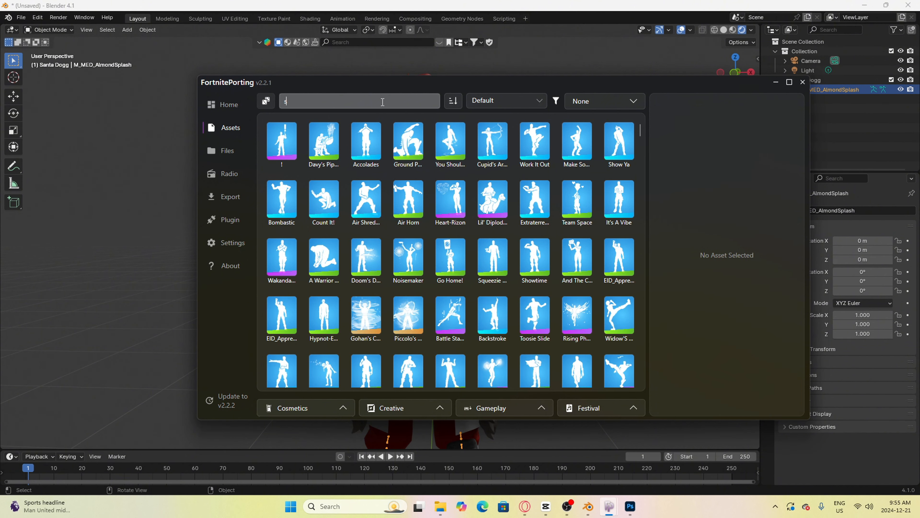
type("ab")
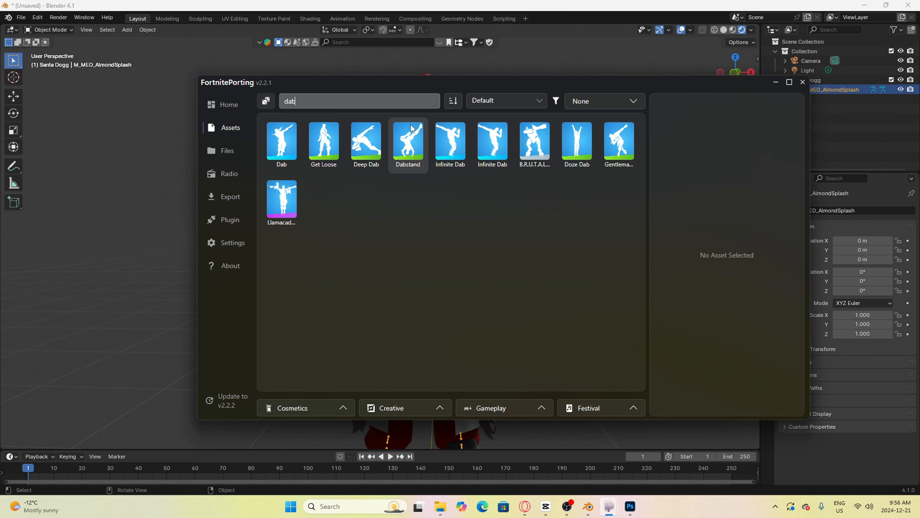
Export the Dab emote to Blender for the selected armature and minimize FortnitePorting.
left_click_drag(500, 90, 496, 188)
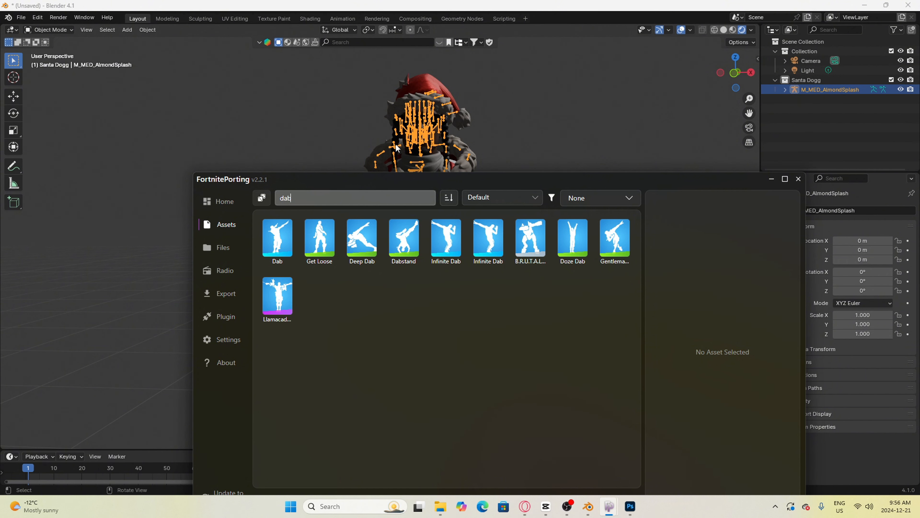
mouse_move(487, 183)
left_mouse_down()
mouse_move(478, 130)
mouse_move(486, 85)
left_mouse_up()
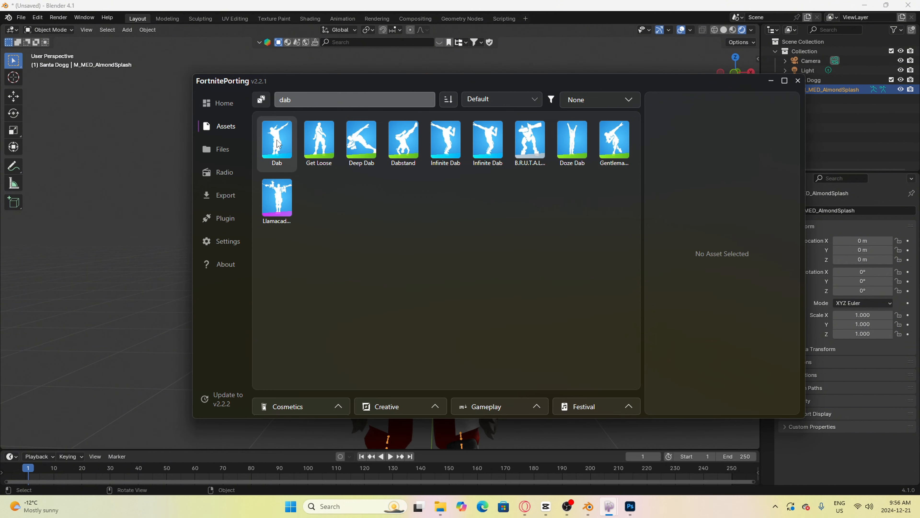
left_click(278, 143)
left_click(709, 403)
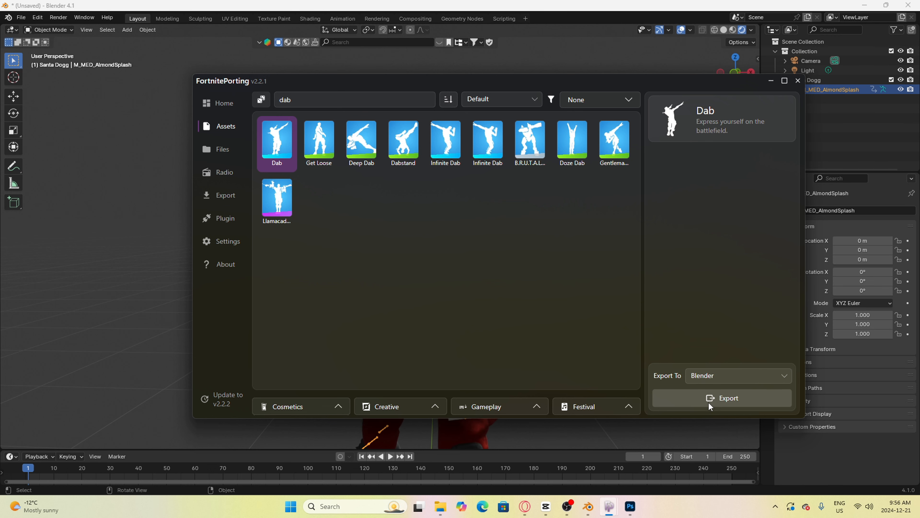
left_click(771, 81)
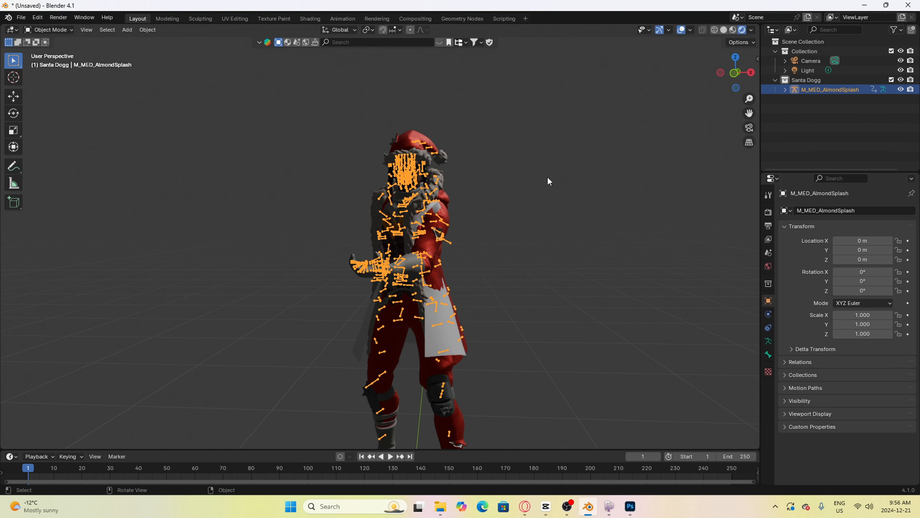
Enlarge the timeline, scrub the emote animation to the dab pose at frame 20 and hide the M_MED_AlmondSplash armature.
scroll(538, 238, "up", 2)
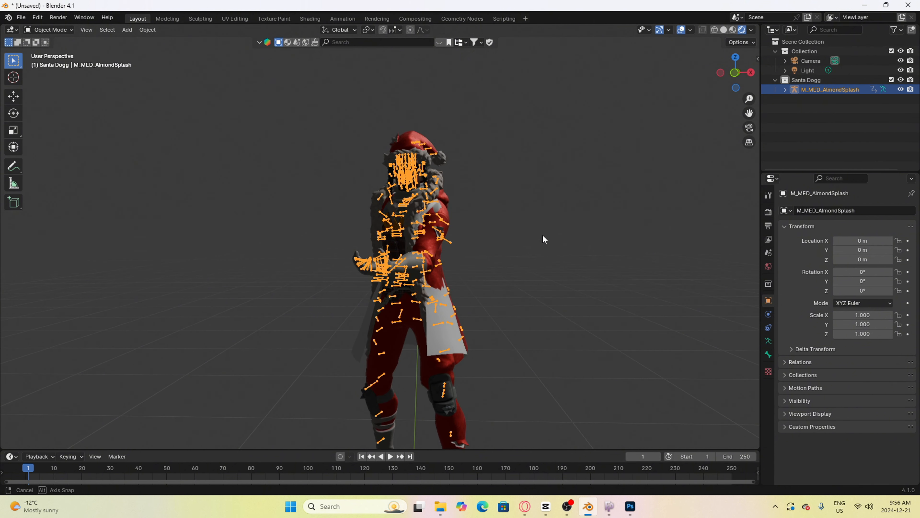
scroll(546, 231, "up", 3)
scroll(547, 233, "up", 2)
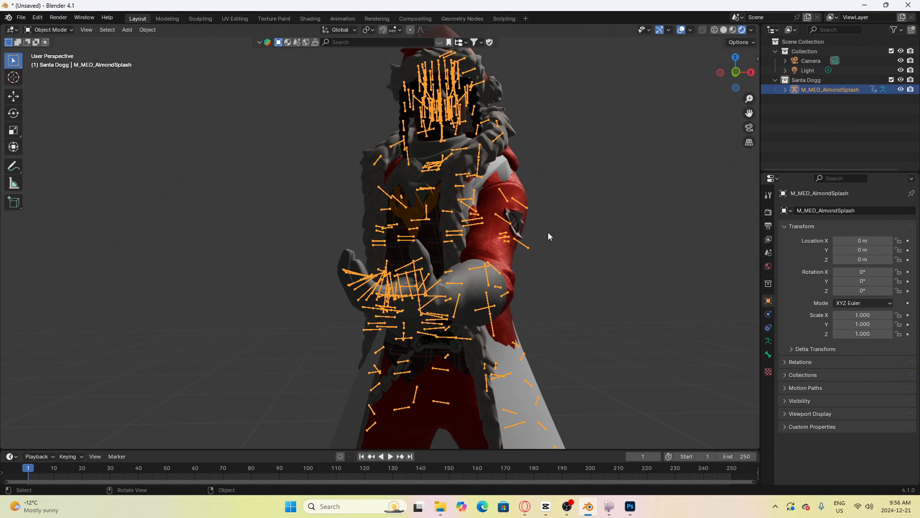
scroll(548, 235, "down", 3)
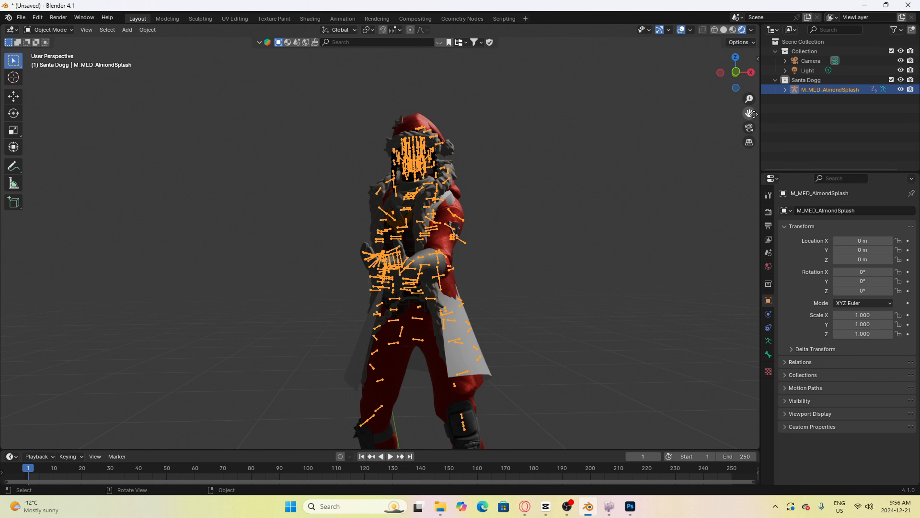
left_click_drag(749, 113, 755, 59)
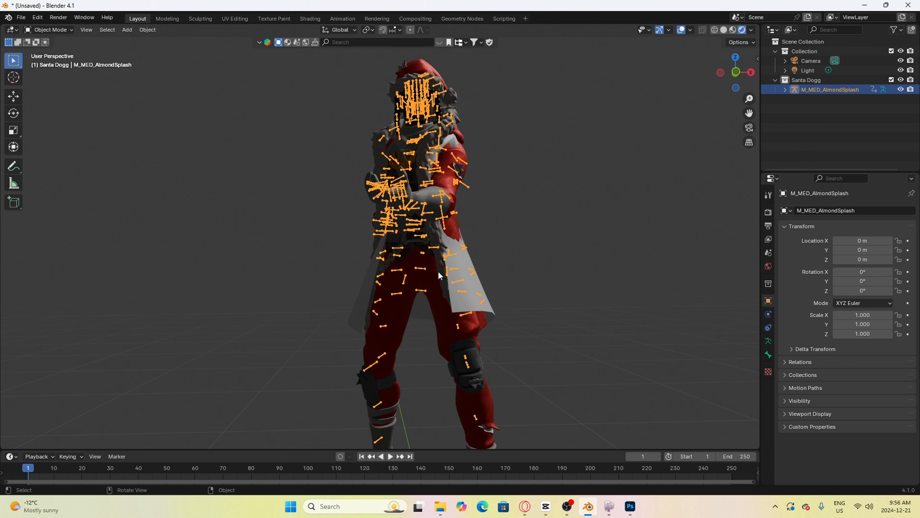
left_click_drag(178, 450, 109, 400)
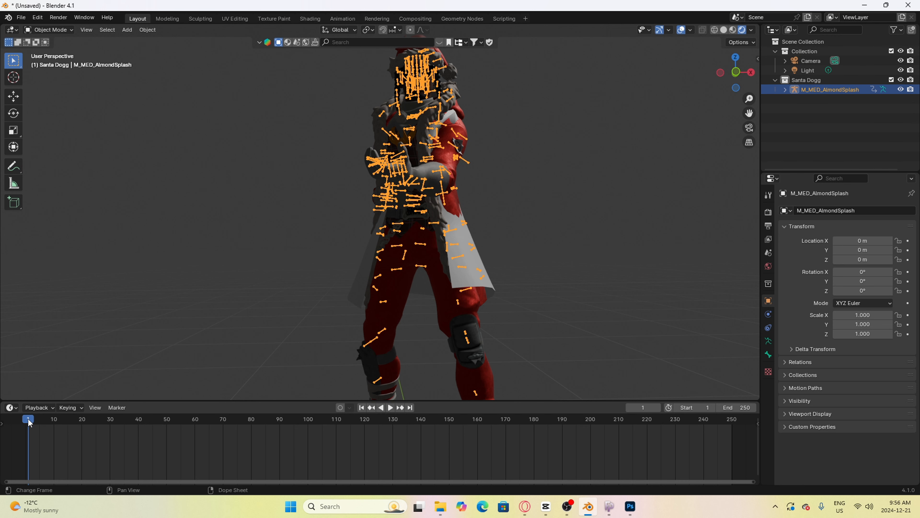
key("space")
left_click_drag(112, 423, 82, 421)
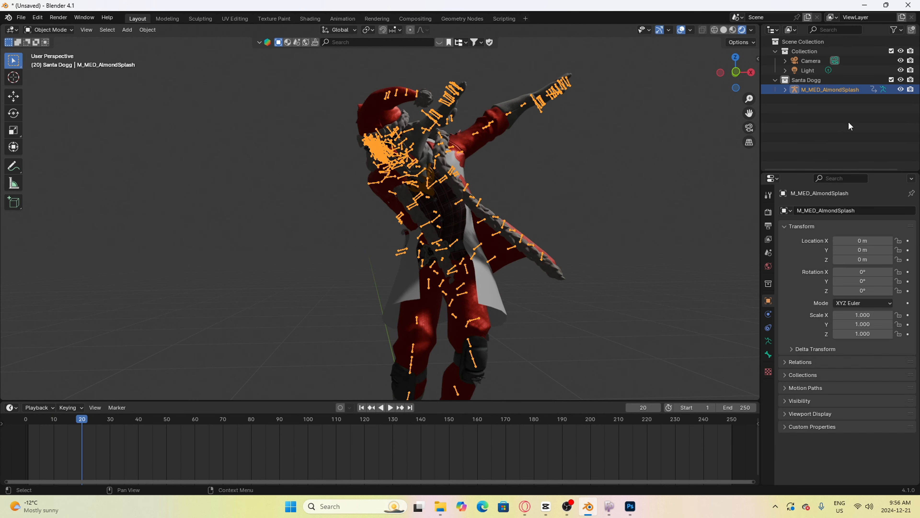
left_click(900, 89)
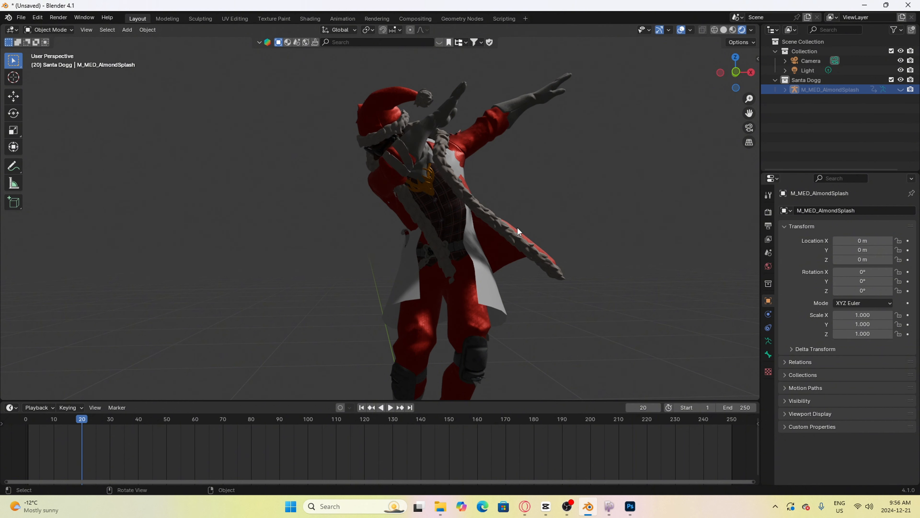
left_click_drag(84, 417, 81, 420)
Add an Area light to the scene.
left_click(128, 30)
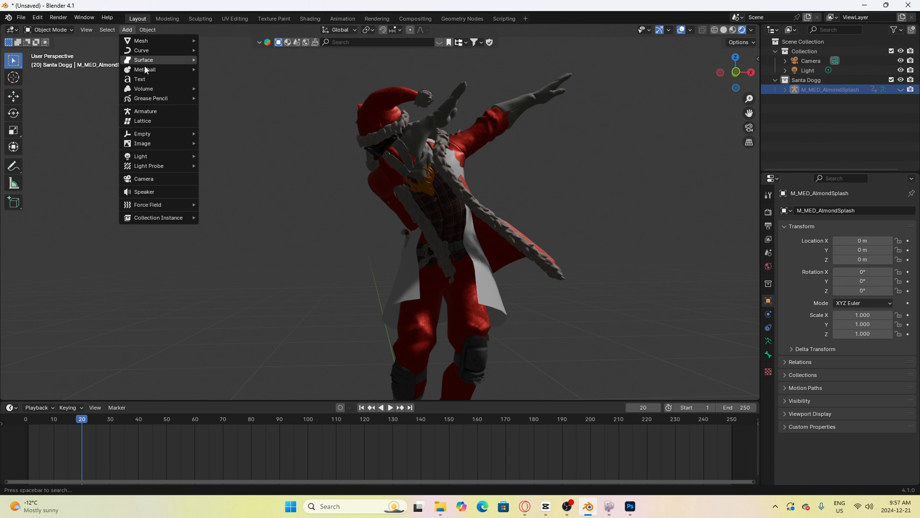
mouse_move(154, 158)
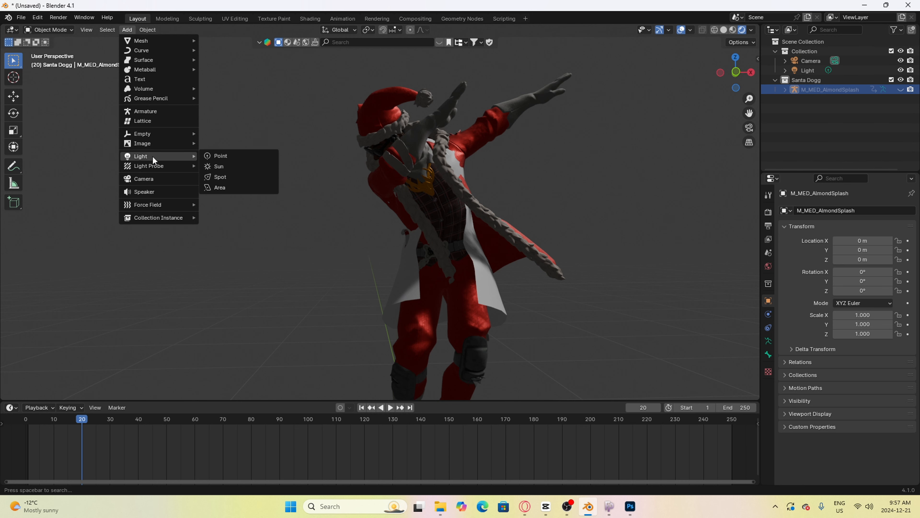
left_click(237, 188)
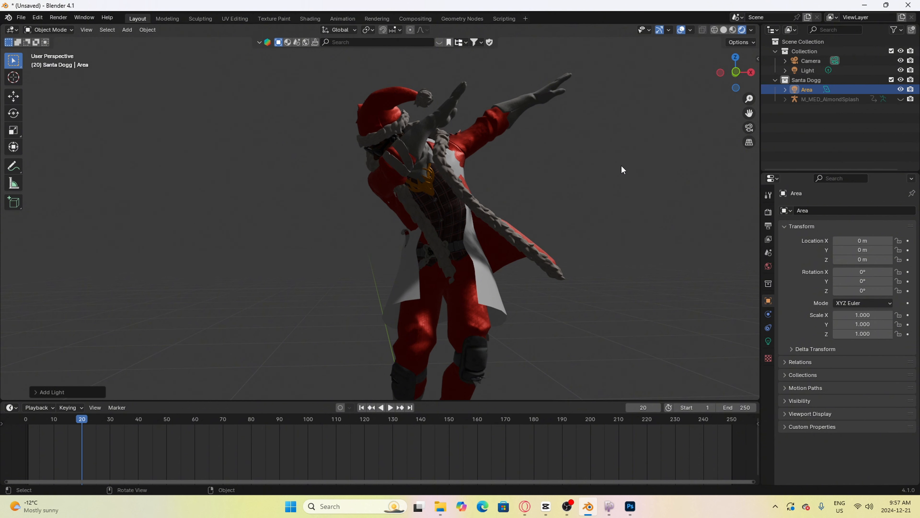
Move the Area light above and in front of the character, to about Y -0.55 m and Z 1.82 m.
scroll(616, 165, "down", 4)
scroll(579, 188, "up", 2)
scroll(550, 216, "down", 1)
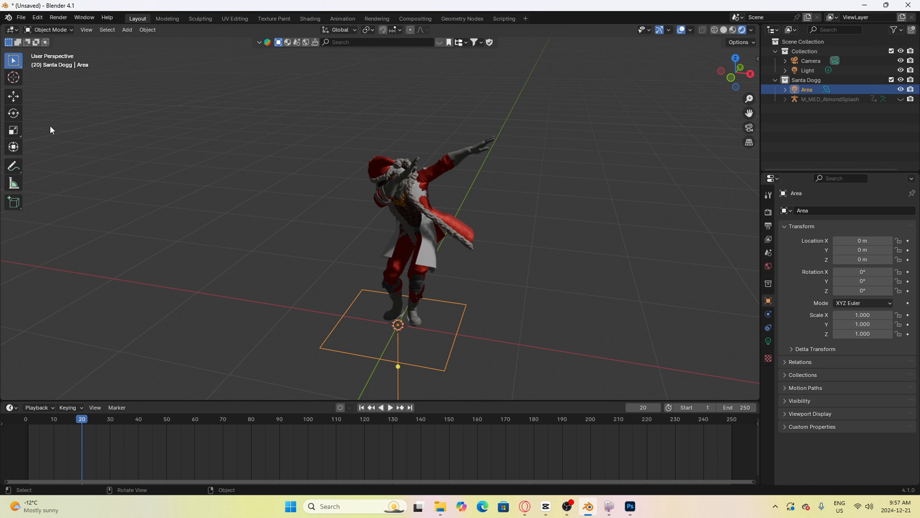
left_click(13, 96)
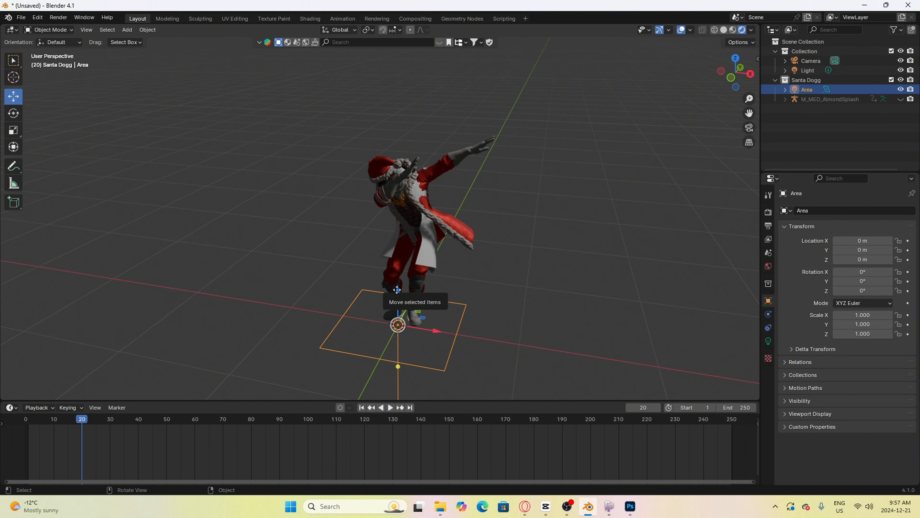
left_click_drag(398, 289, 432, 72)
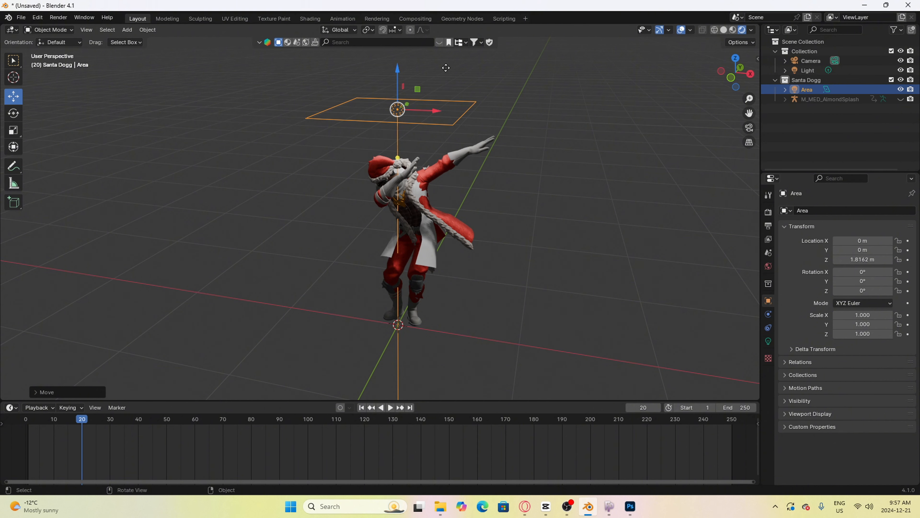
middle_click_drag(592, 141, 509, 140)
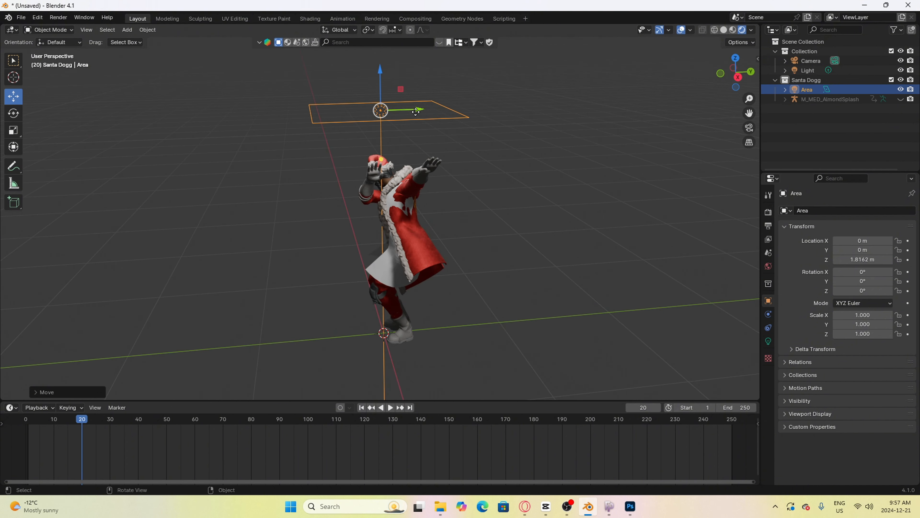
left_click_drag(417, 109, 341, 111)
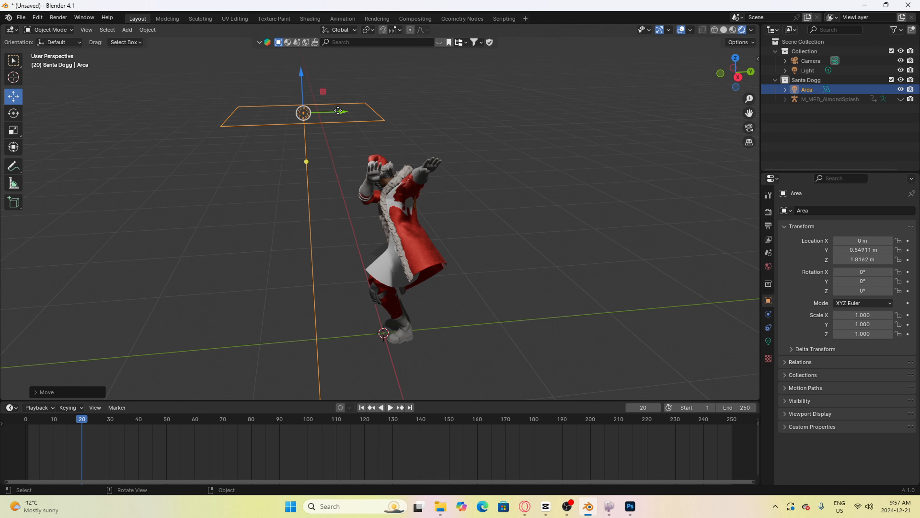
Tilt the Area light about 44° around X towards the character and reposition it at about X -0.33 m, Y -0.79 m, Z 1.56 m.
left_click(14, 113)
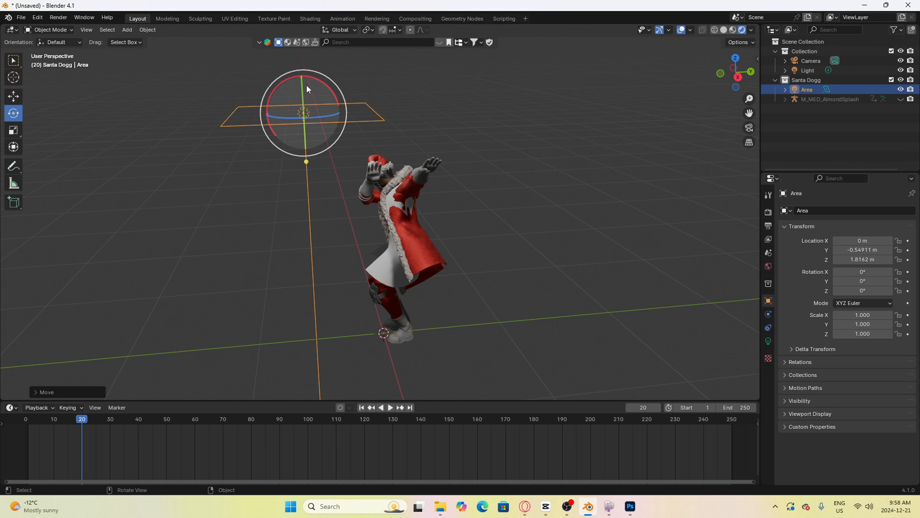
left_click_drag(318, 82, 293, 85)
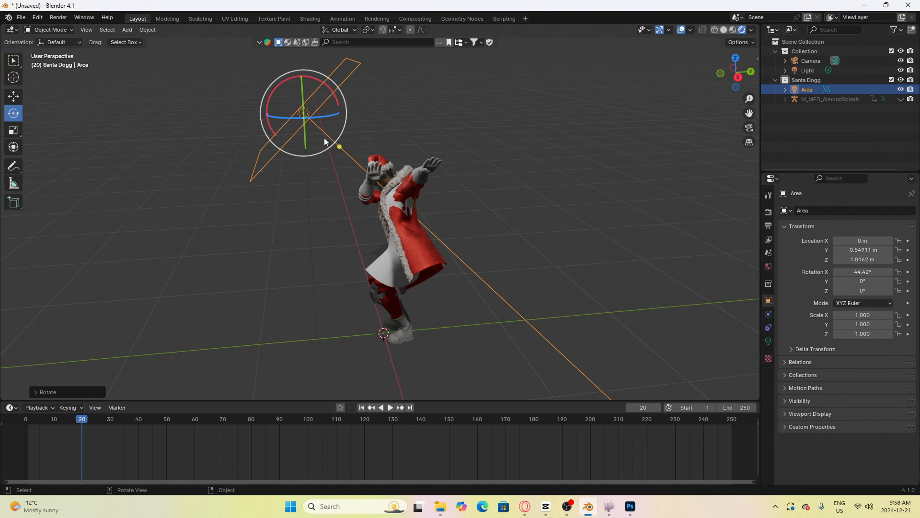
middle_click_drag(342, 217, 406, 156)
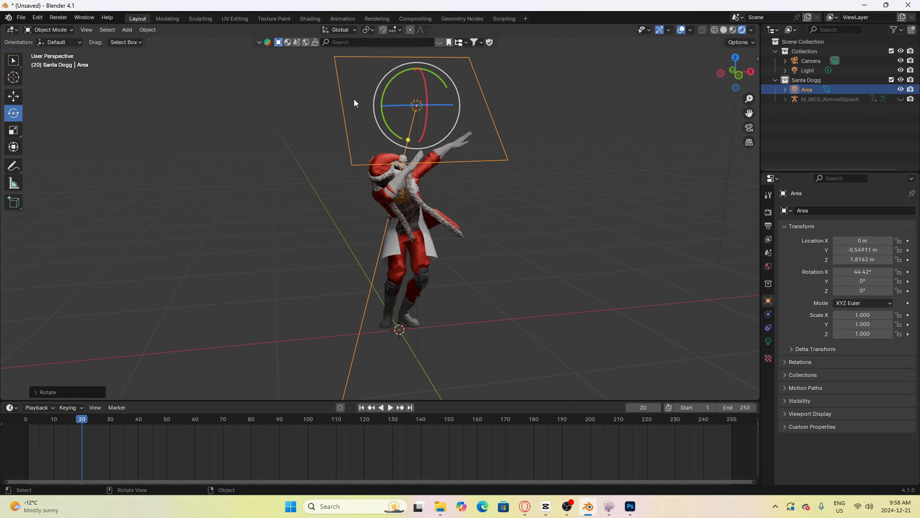
left_click(11, 98)
left_click_drag(451, 108, 401, 119)
middle_click_drag(401, 119, 442, 169)
left_click_drag(436, 68, 437, 105)
left_click_drag(405, 140, 435, 136)
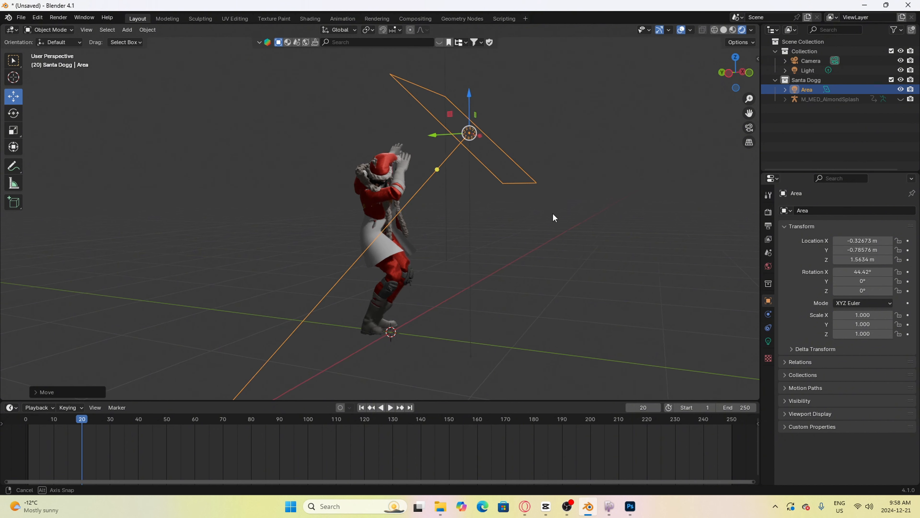
Try the Area light's power at 100 W, settle on 50 W and deselect the light.
middle_click_drag(553, 213, 482, 191)
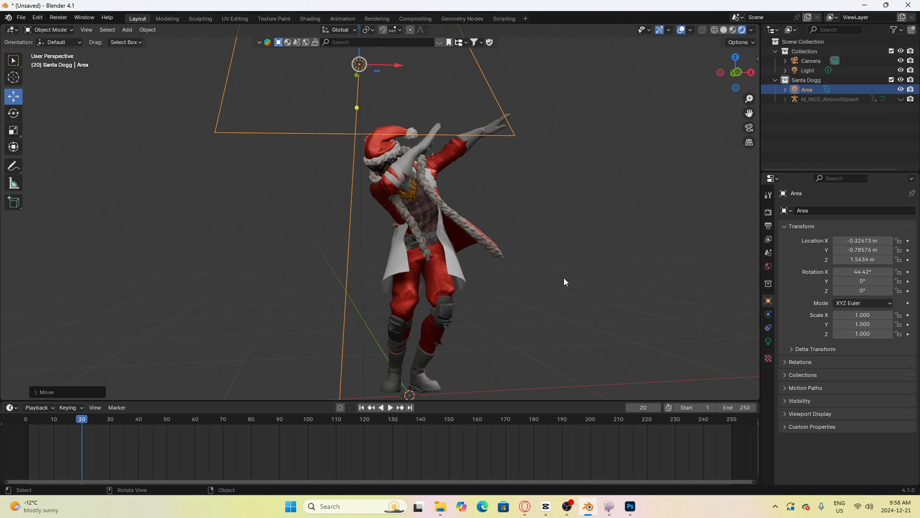
left_click(768, 343)
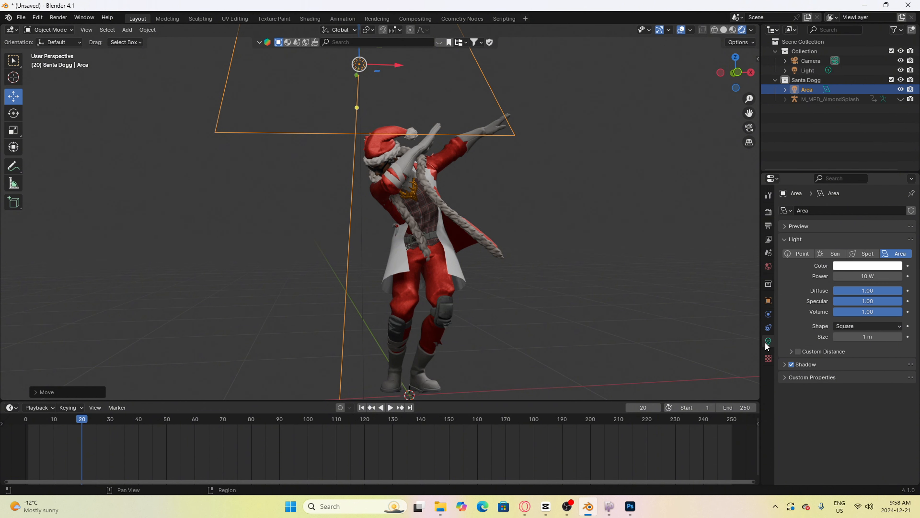
left_click(869, 276)
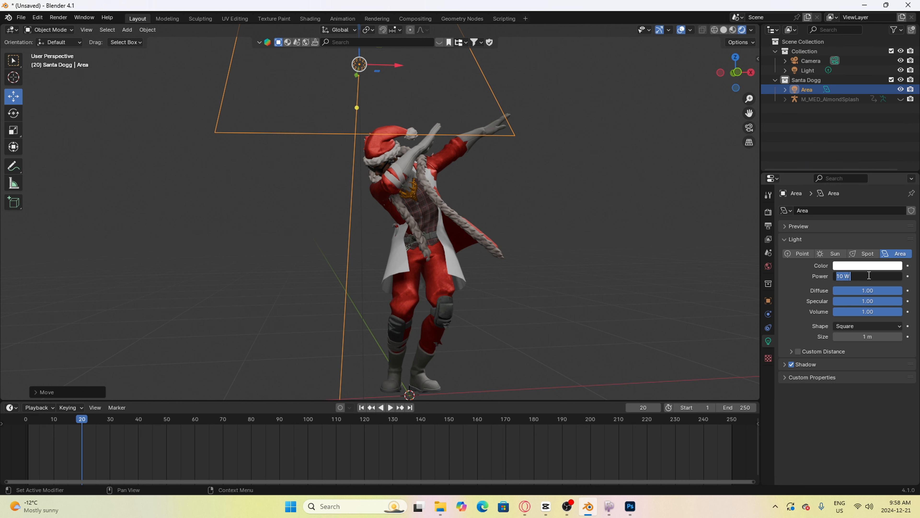
type("100")
key("Return")
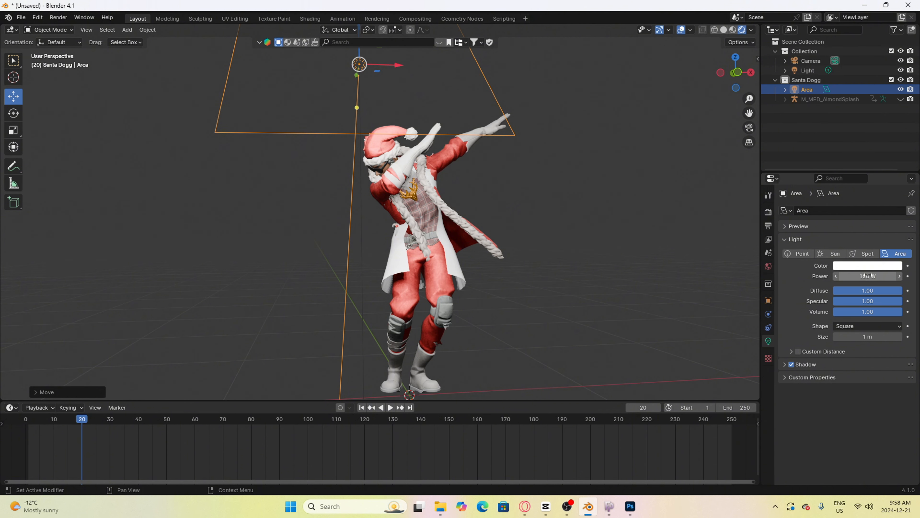
left_click(868, 276)
type("50")
key("Return")
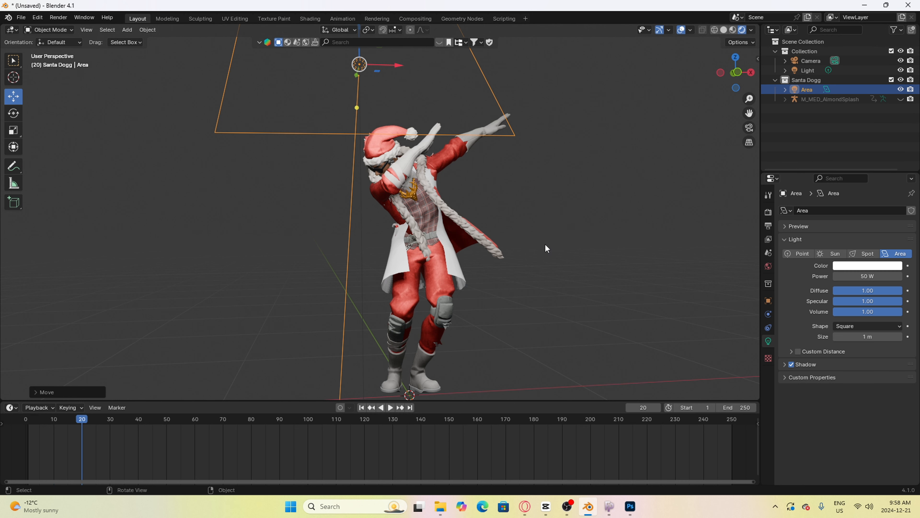
left_click(576, 228)
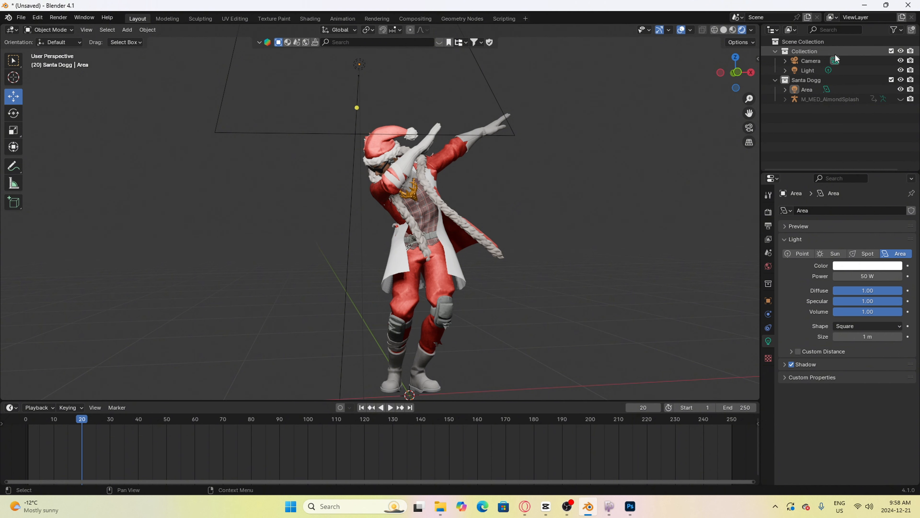
Select the Camera, look through it and lock the camera to the view.
left_click(817, 60)
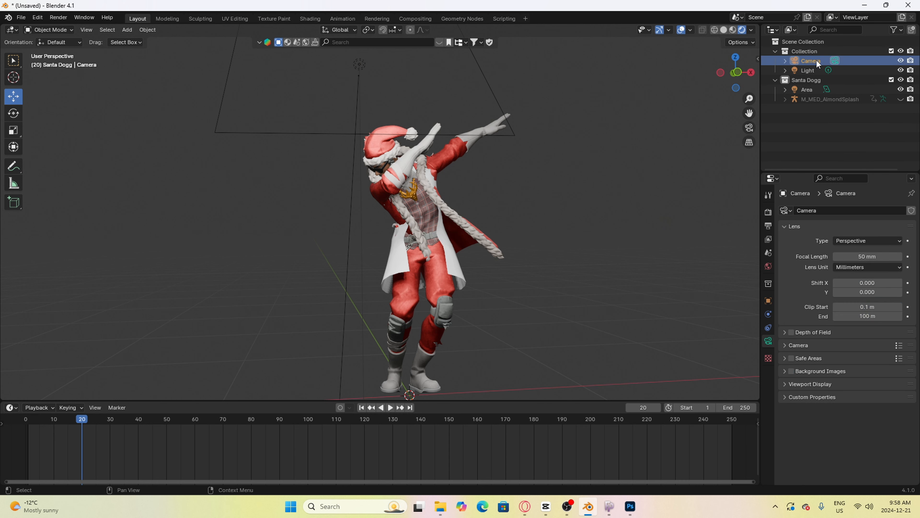
left_click(749, 129)
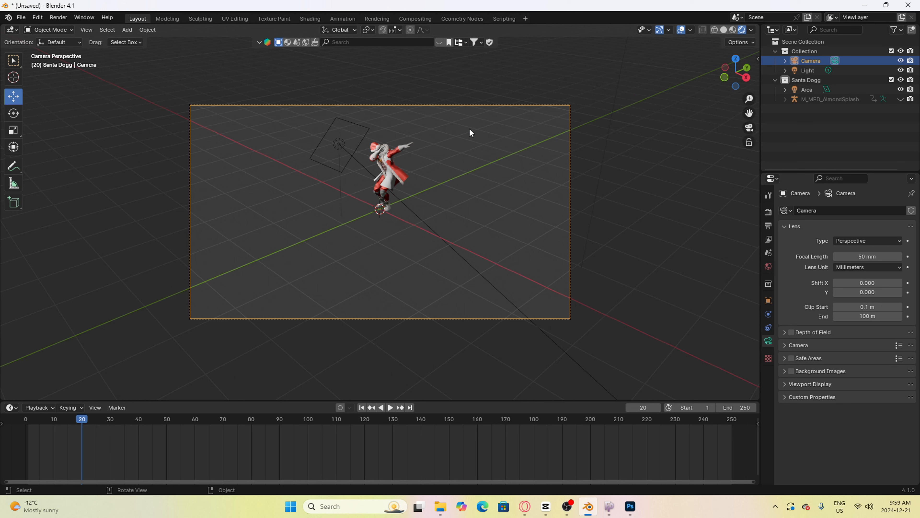
left_click(758, 58)
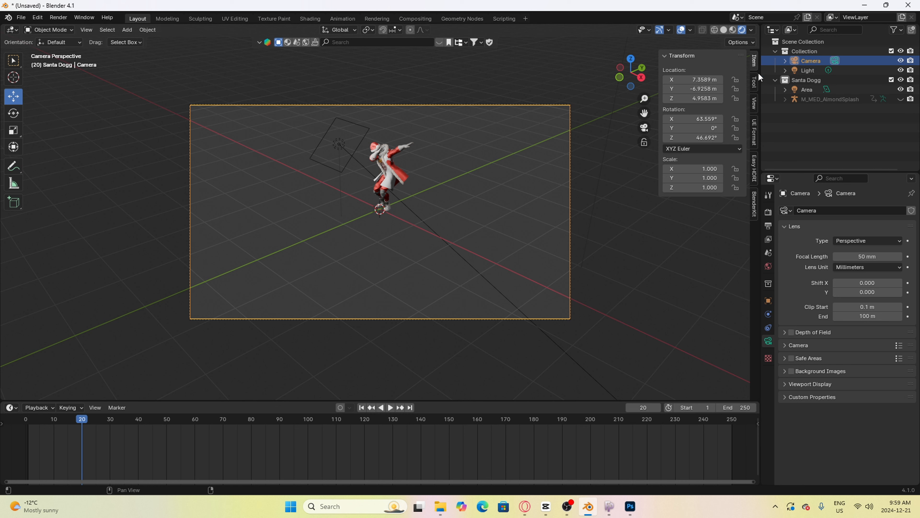
left_click(755, 105)
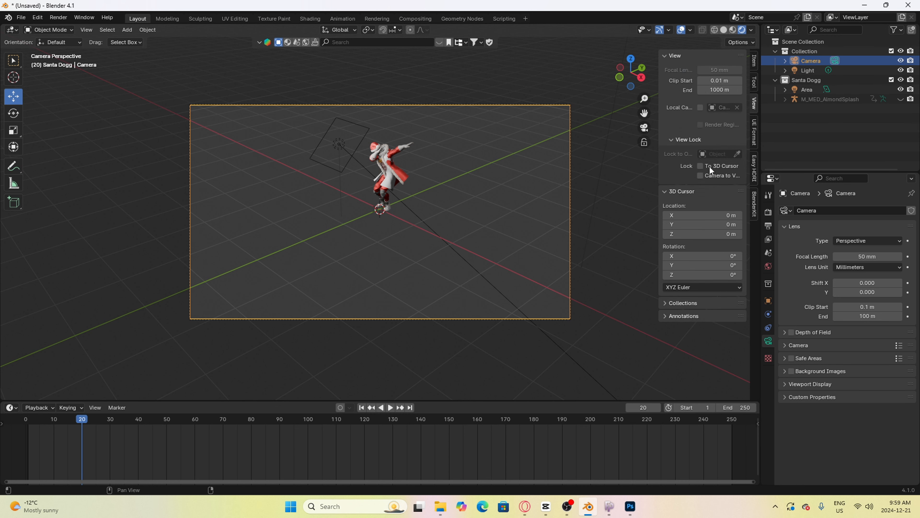
left_click(700, 175)
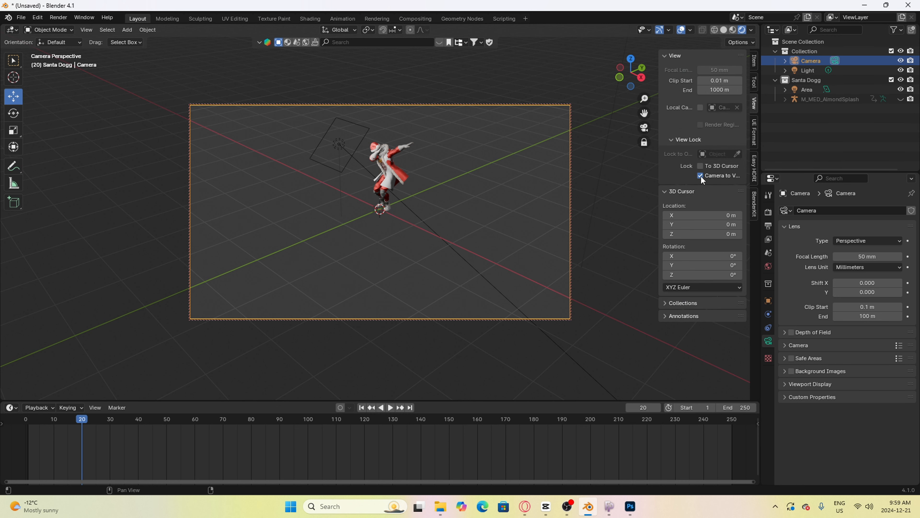
Frame the dabbing character from the front in the camera, from the knees up and right of centre.
middle_click_drag(336, 222, 672, 167)
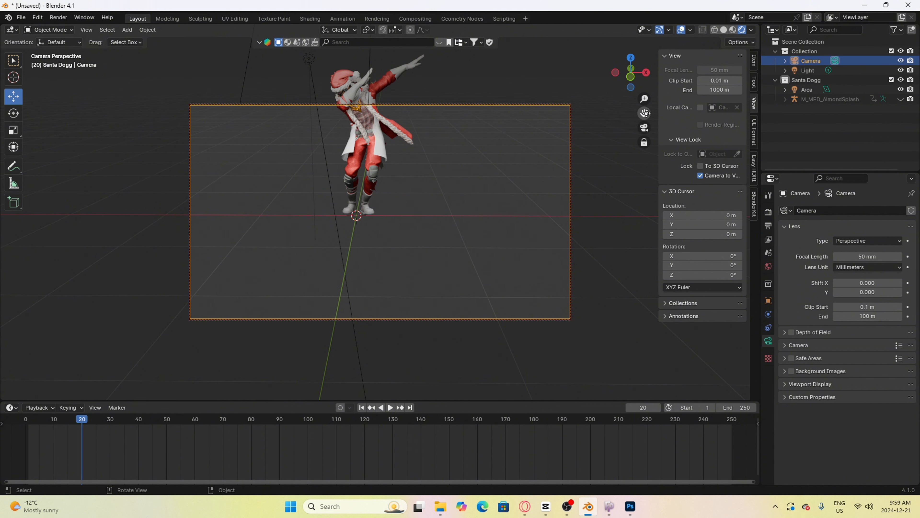
left_click_drag(642, 113, 672, 191)
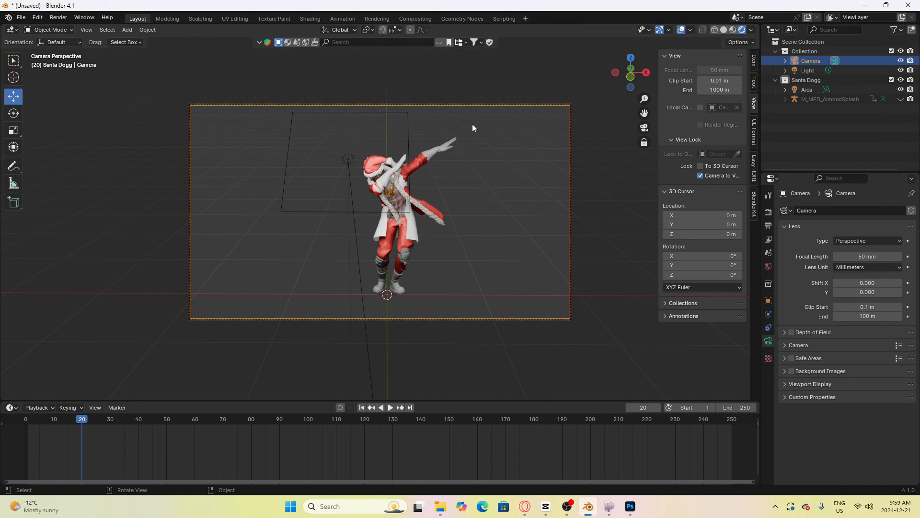
middle_click_drag(471, 123, 487, 97)
scroll(488, 98, "up", 5)
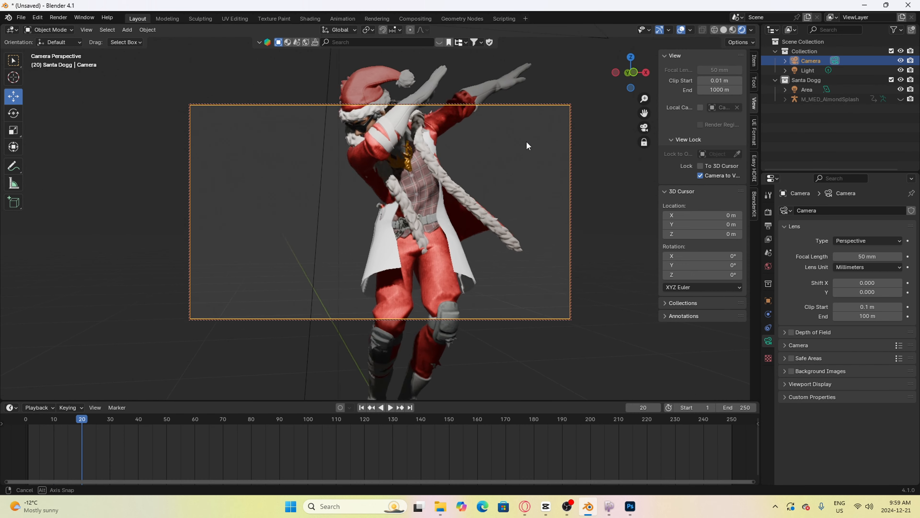
left_click_drag(644, 112, 697, 176)
mouse_move(520, 199)
middle_mouse_down()
mouse_move(505, 199)
mouse_move(533, 192)
middle_mouse_up()
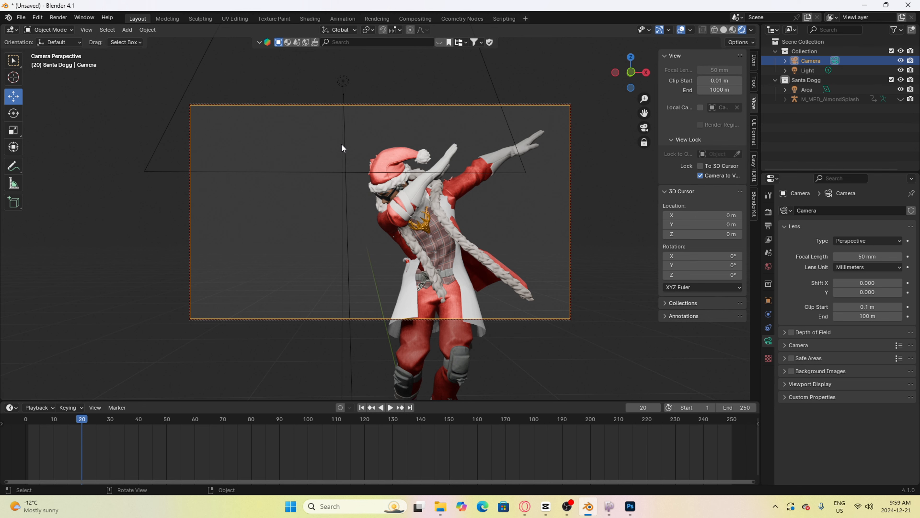
Render the current frame as an image and inspect the character's detail in the result.
left_click(62, 20)
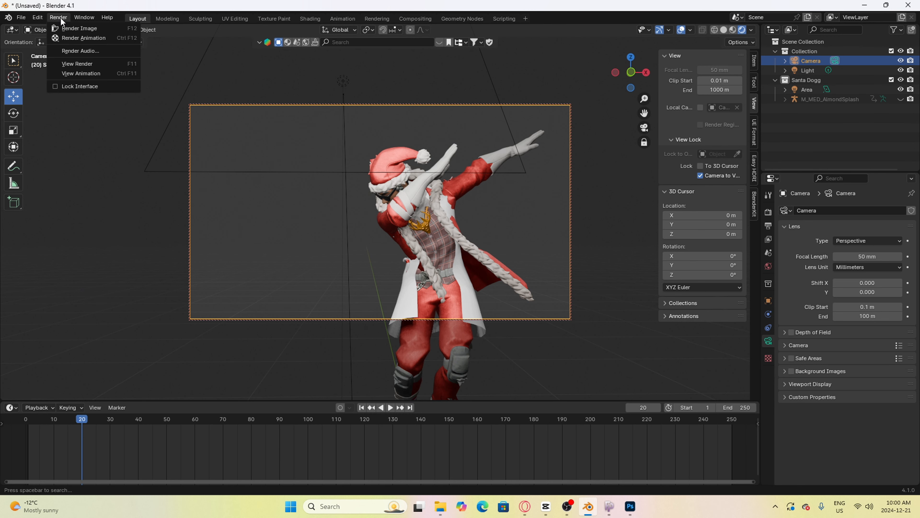
left_click(75, 26)
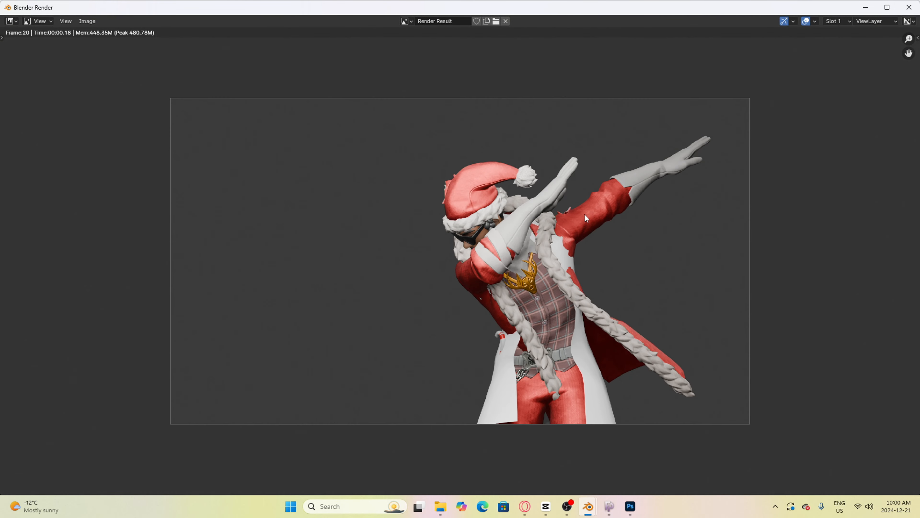
scroll(584, 213, "down", 1)
scroll(582, 213, "up", 2)
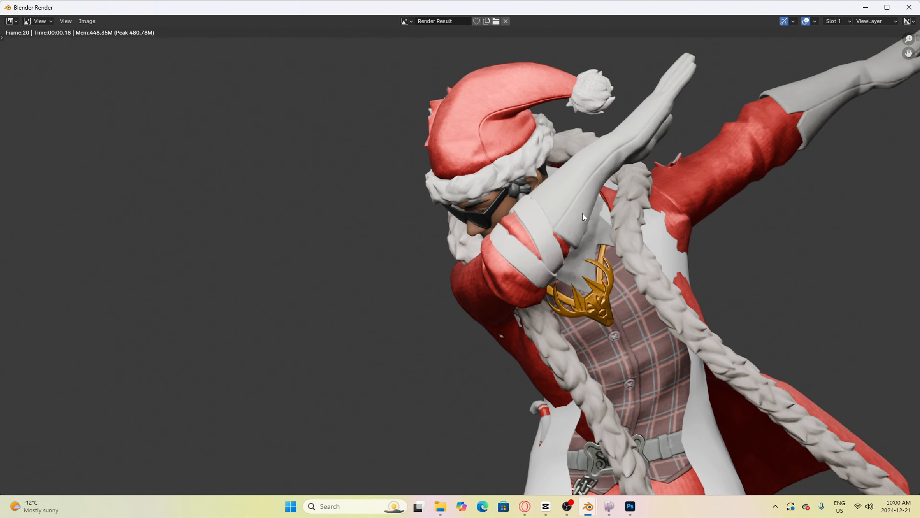
scroll(582, 213, "down", 1)
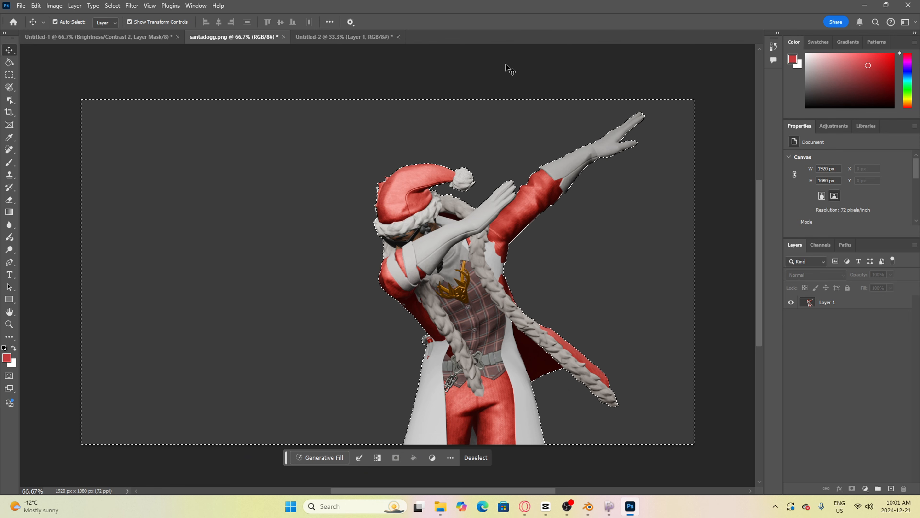
Show the remove.bg upload page in the browser as a background removal option and return to Photoshop.
left_click(498, 93)
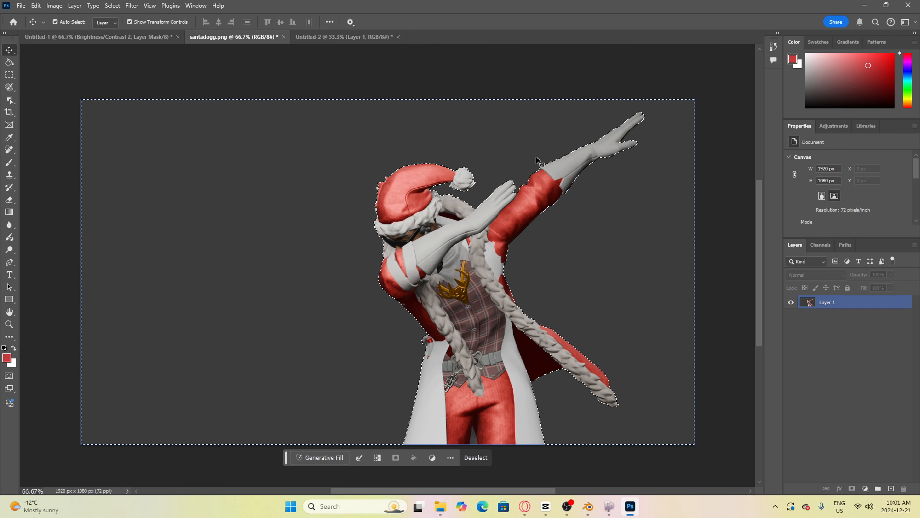
left_click(524, 506)
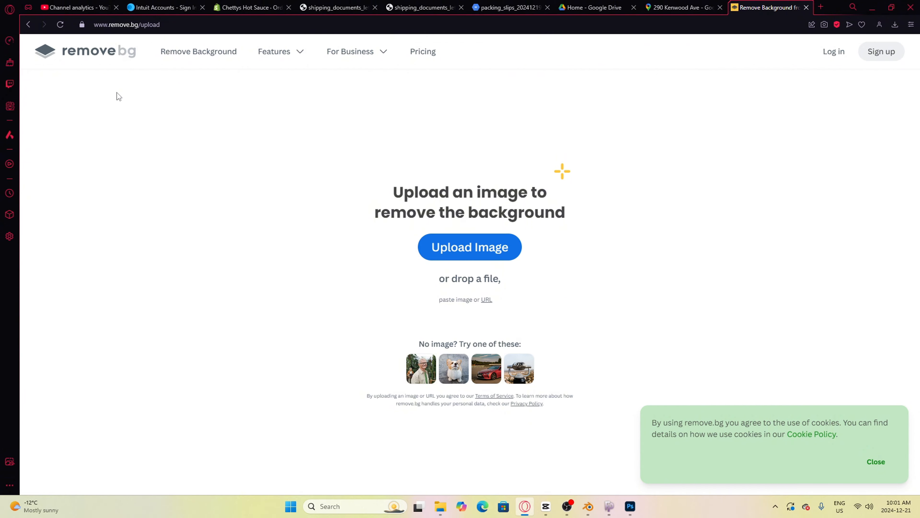
left_click(630, 506)
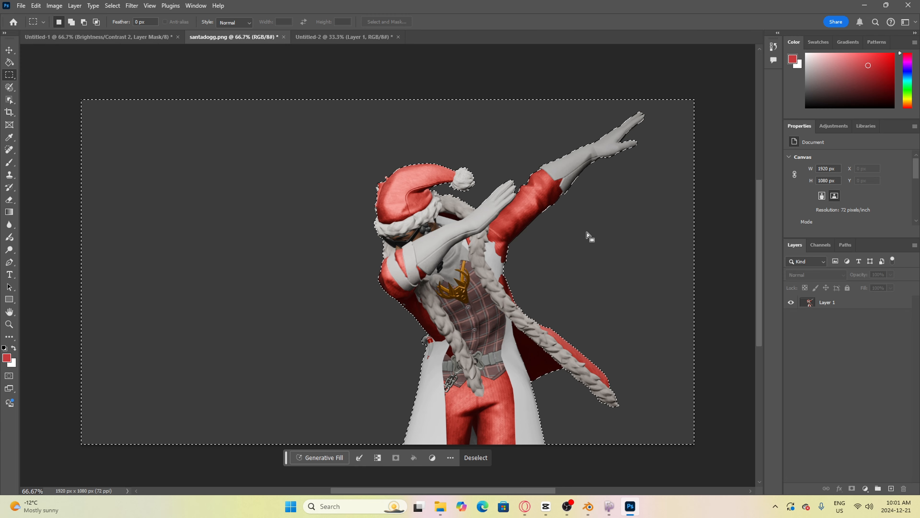
Delete the selected grey background from Layer 1 of santadogg.png.
left_click(840, 303)
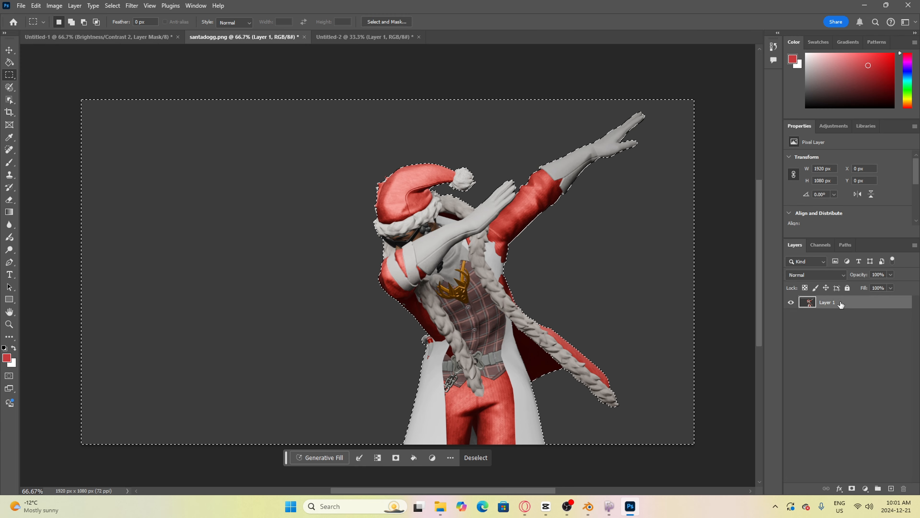
key("Delete")
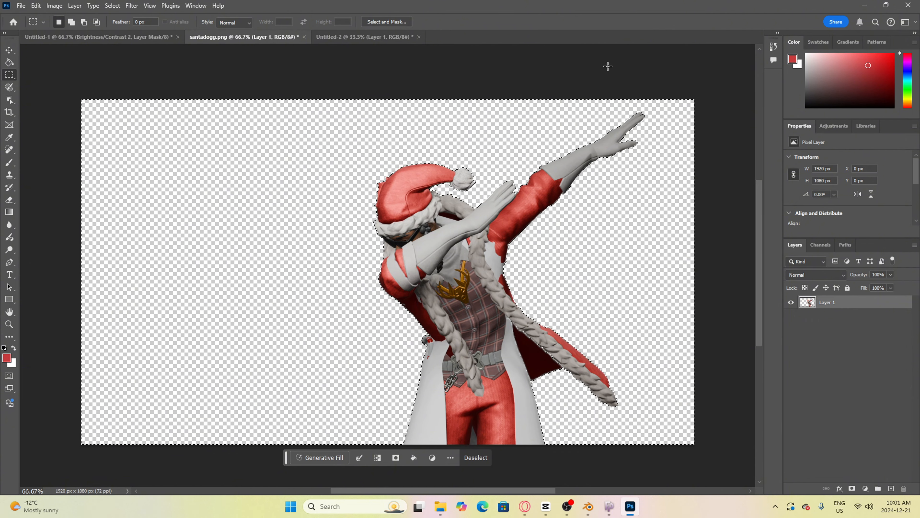
Copy the cut-out Santa character from santadogg.png into the right half of the Untitled-1 canvas.
left_click(9, 50)
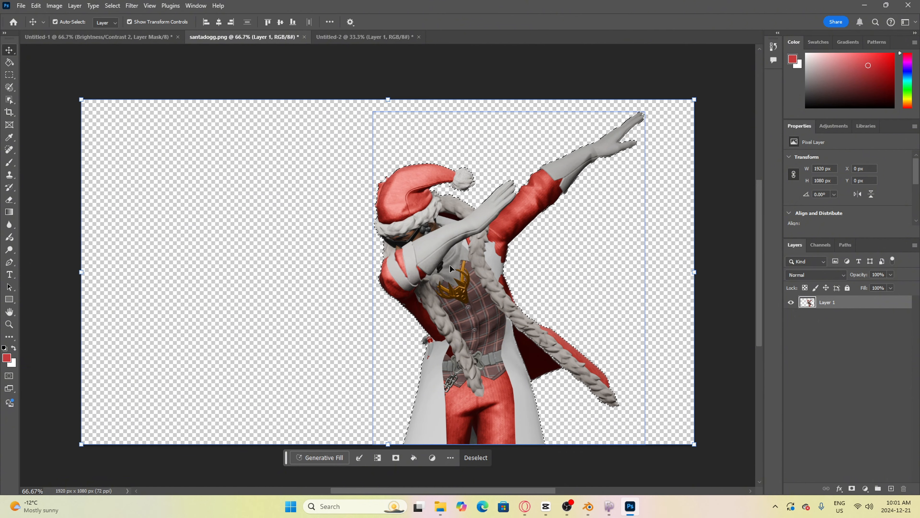
left_click_drag(450, 265, 112, 38)
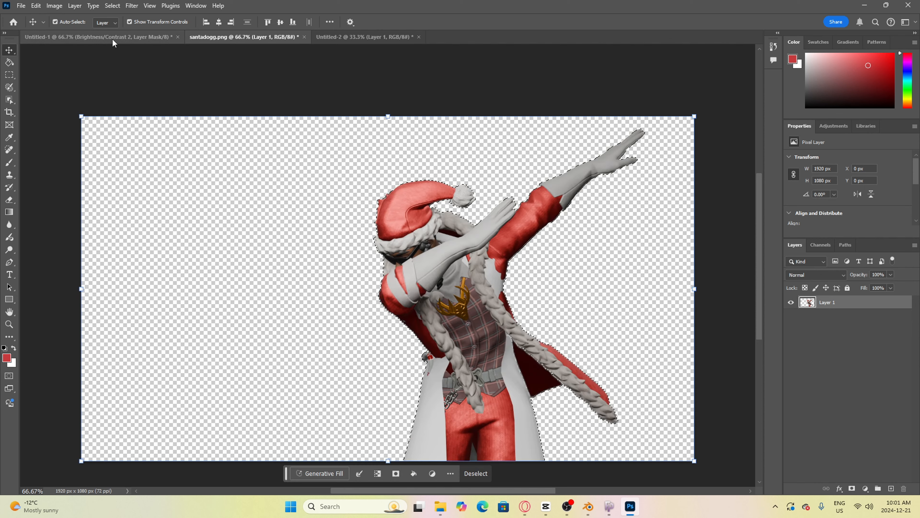
left_click(113, 33)
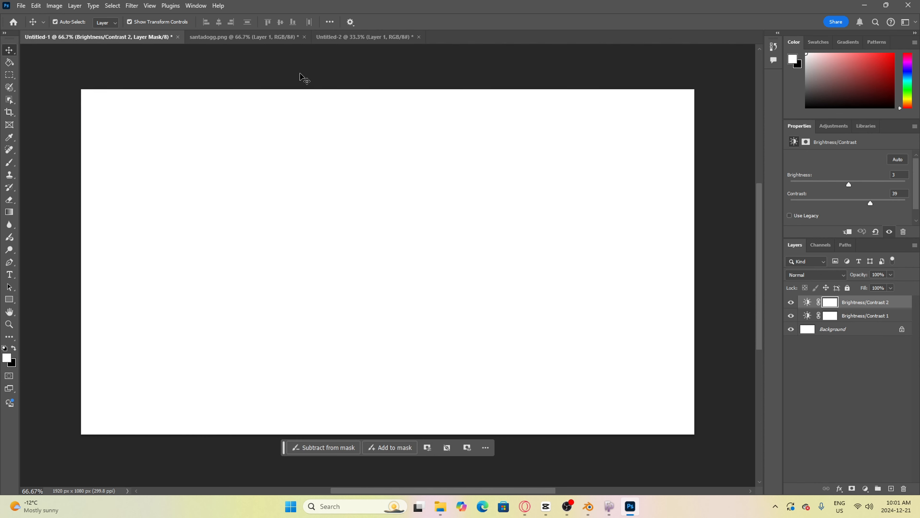
left_click(286, 37)
left_click_drag(488, 314, 508, 292)
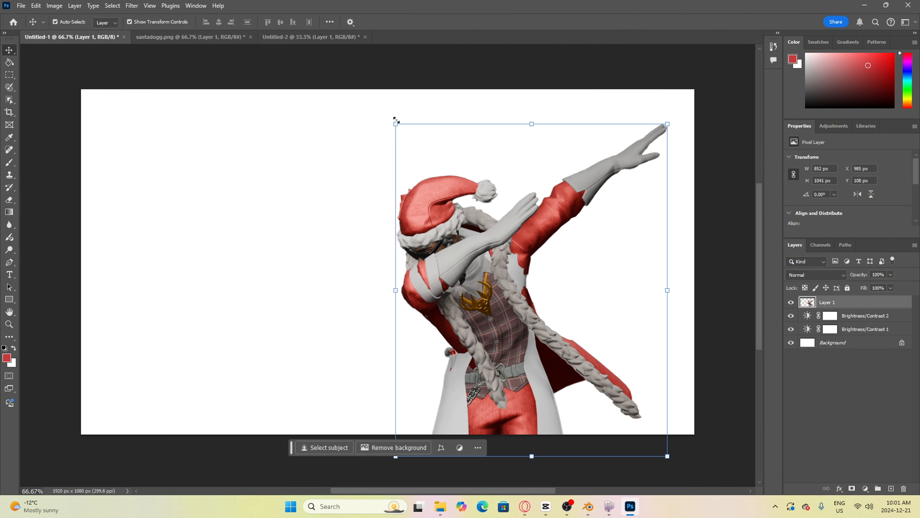
Scale the Santa character up to about 105% and keep it on the canvas's right side.
left_click_drag(397, 120, 351, 121)
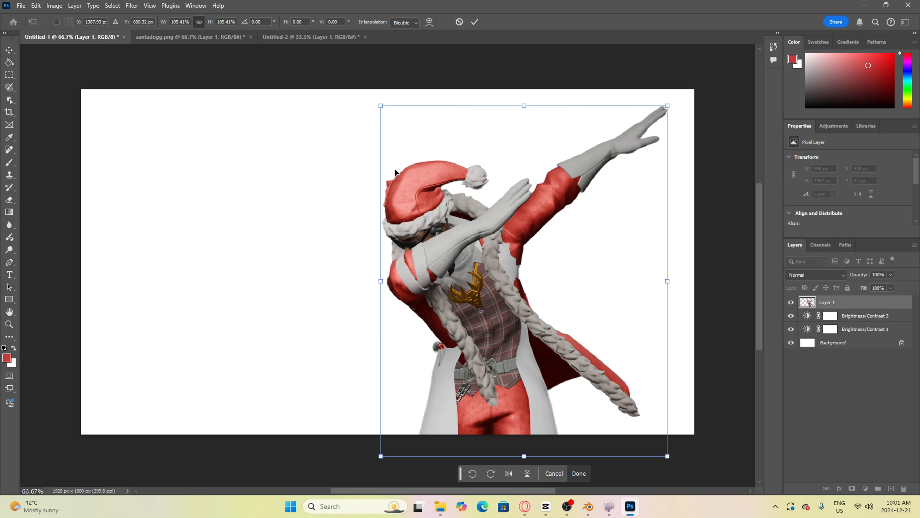
key("Return")
left_click(721, 245)
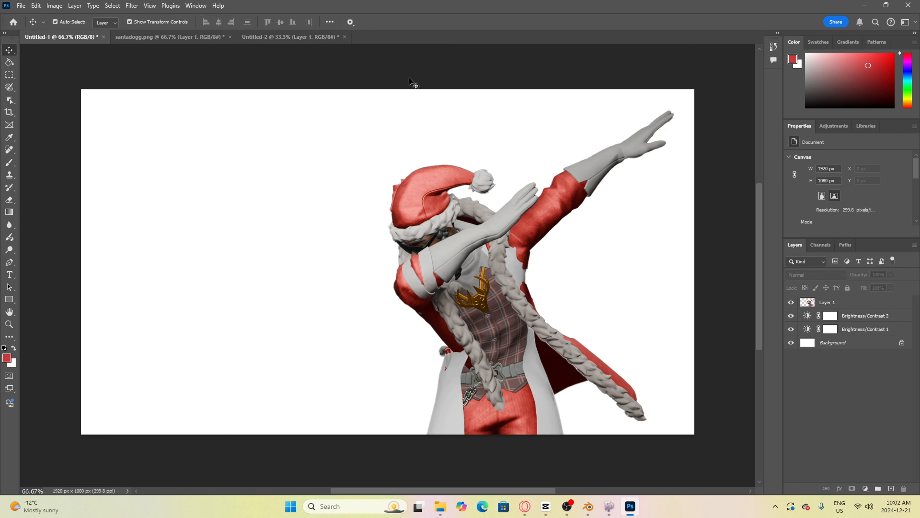
Copy the snowy Christmas tree scene from Untitled-2 into Untitled-1 to fill the canvas, and place it behind the character's layer.
left_click(301, 37)
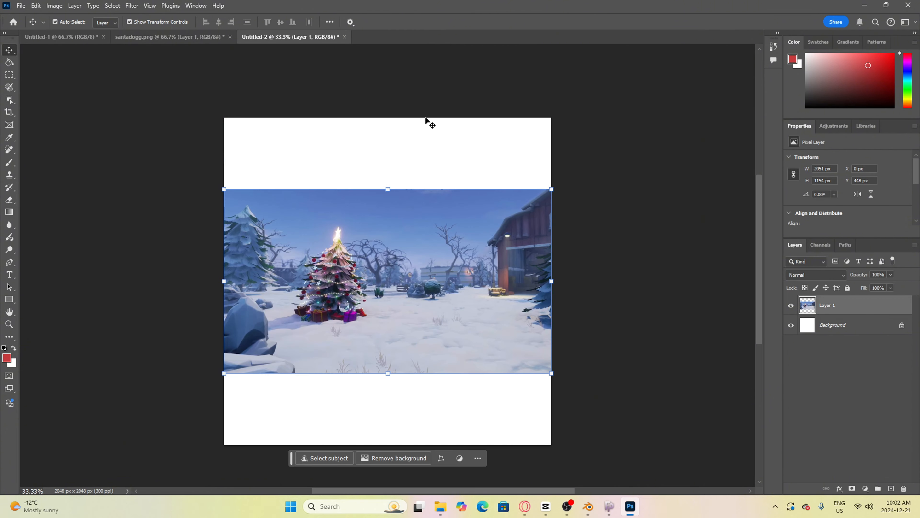
left_click_drag(409, 269, 361, 242)
left_click(732, 345)
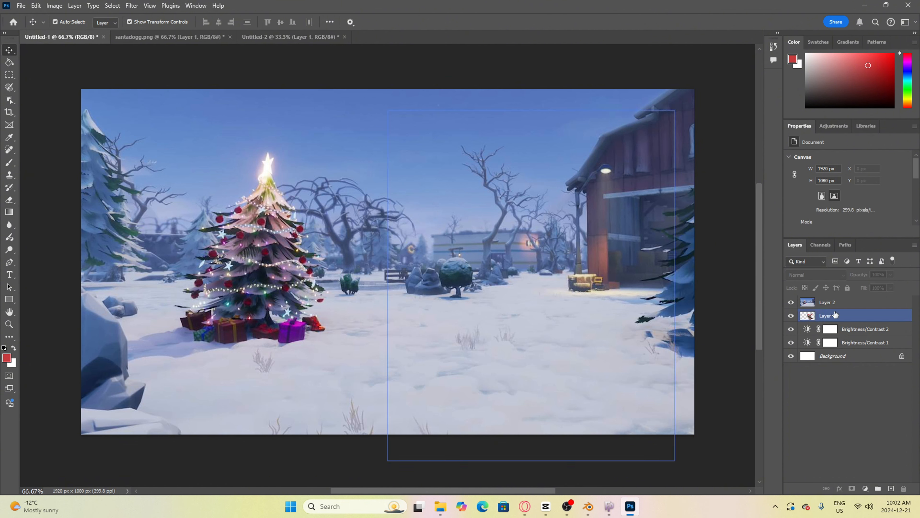
left_click_drag(827, 318, 844, 300)
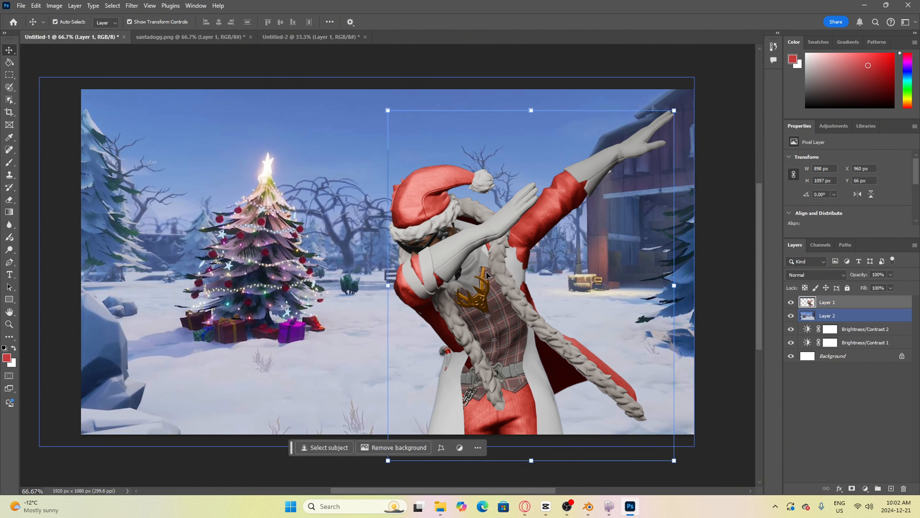
left_click(749, 253)
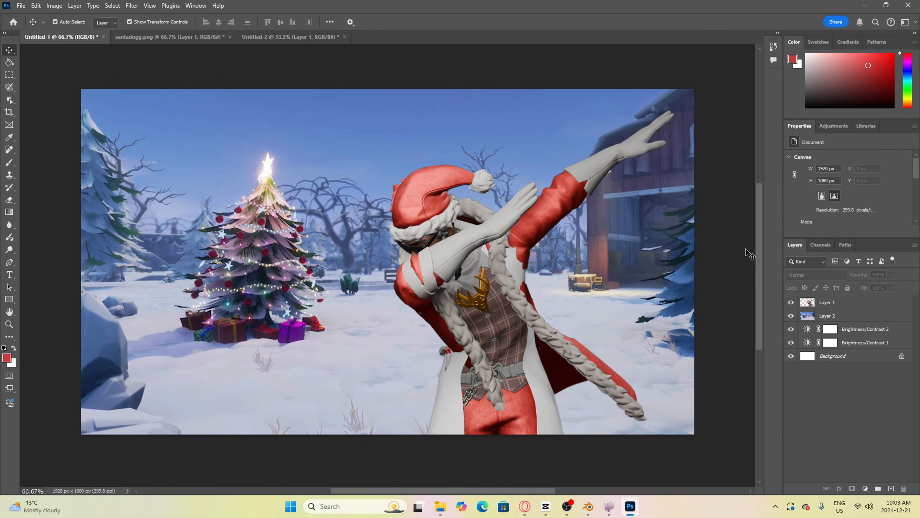
Add a Brightness/Contrast adjustment layer directly above the snowy background Layer 2 and set its brightness to 49.
left_click(299, 267)
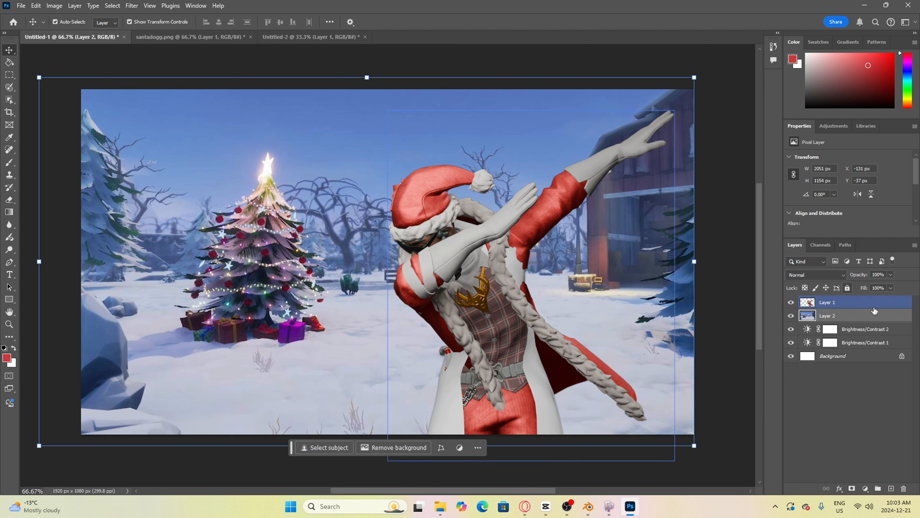
left_click(74, 6)
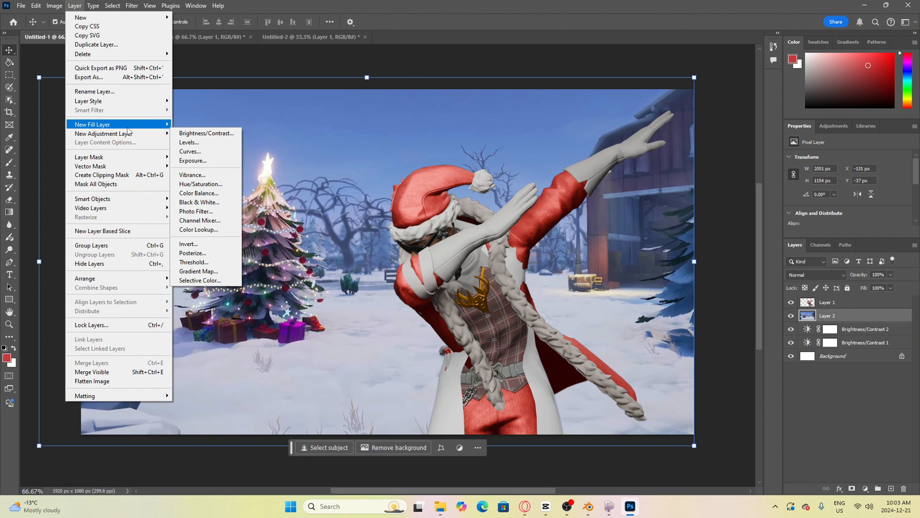
left_click(206, 133)
left_click(534, 150)
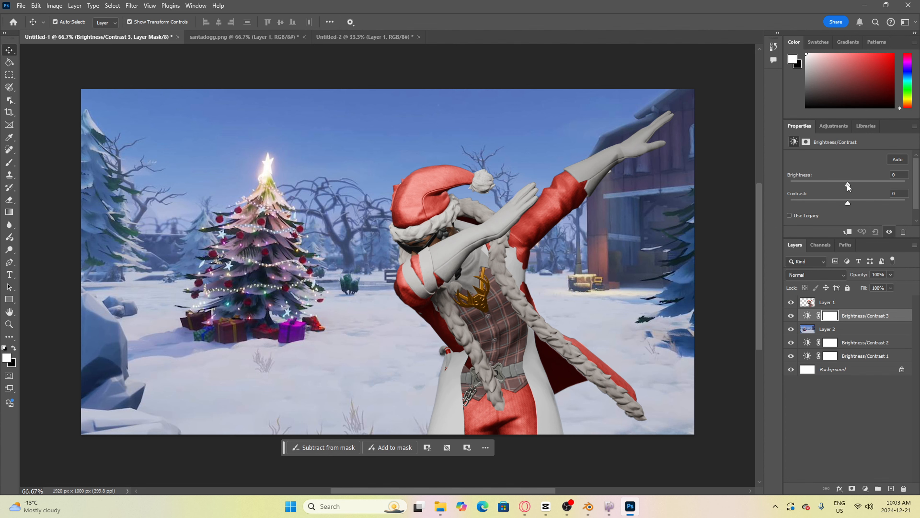
left_click_drag(847, 184, 867, 184)
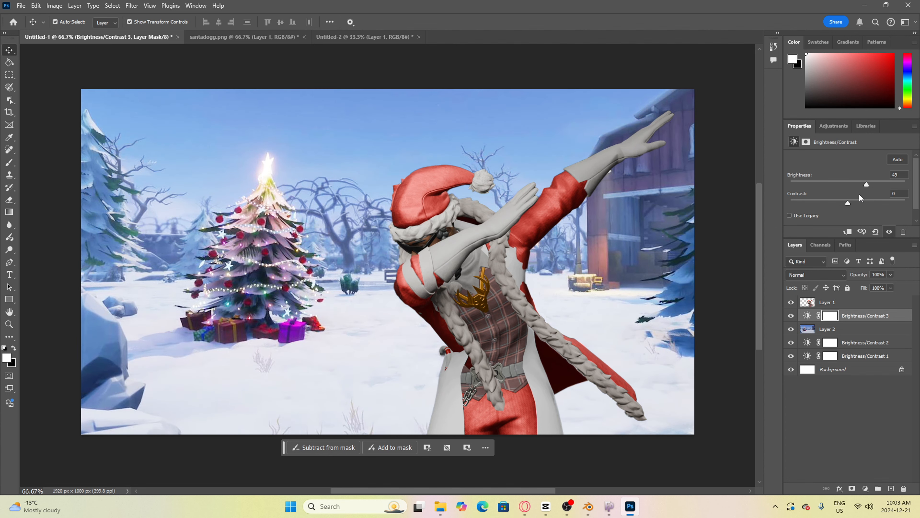
Add a Brightness/Contrast adjustment layer above the character's Layer 1 with brightness 45 and contrast 45.
left_click(827, 302)
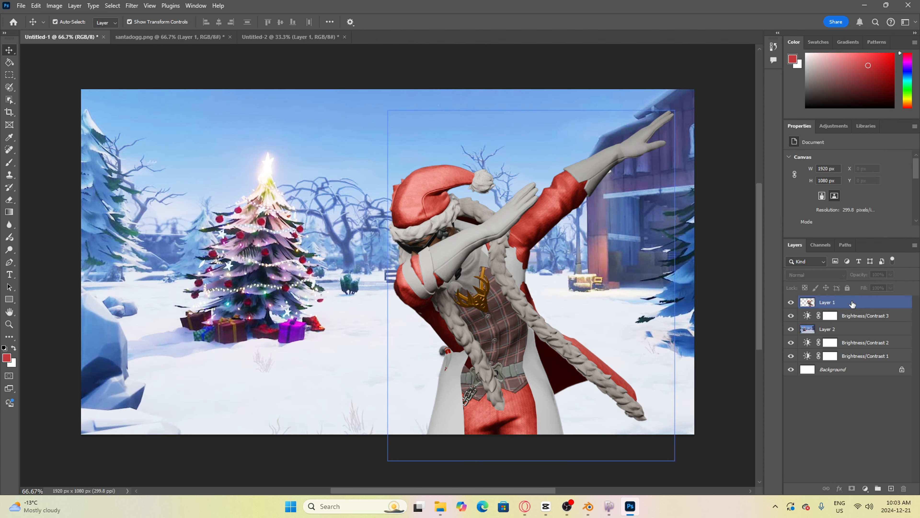
left_click(79, 4)
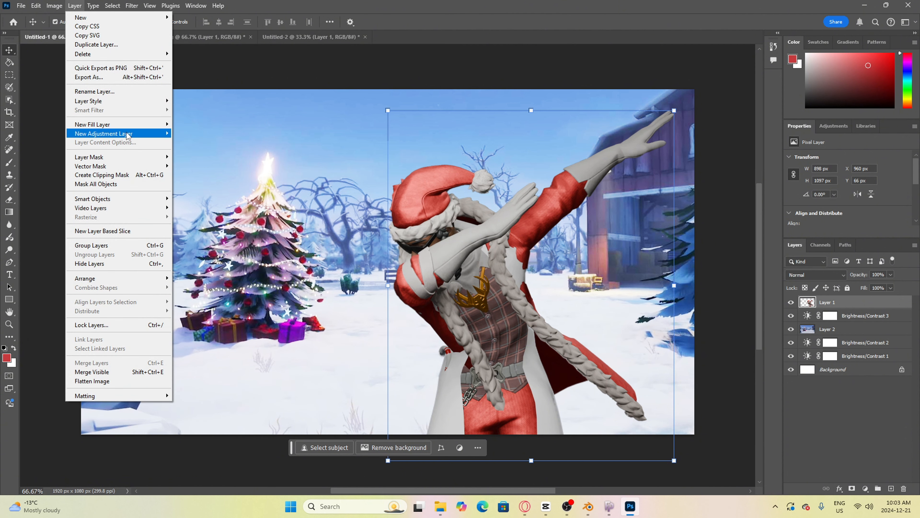
mouse_move(108, 133)
left_click(197, 134)
left_click(537, 150)
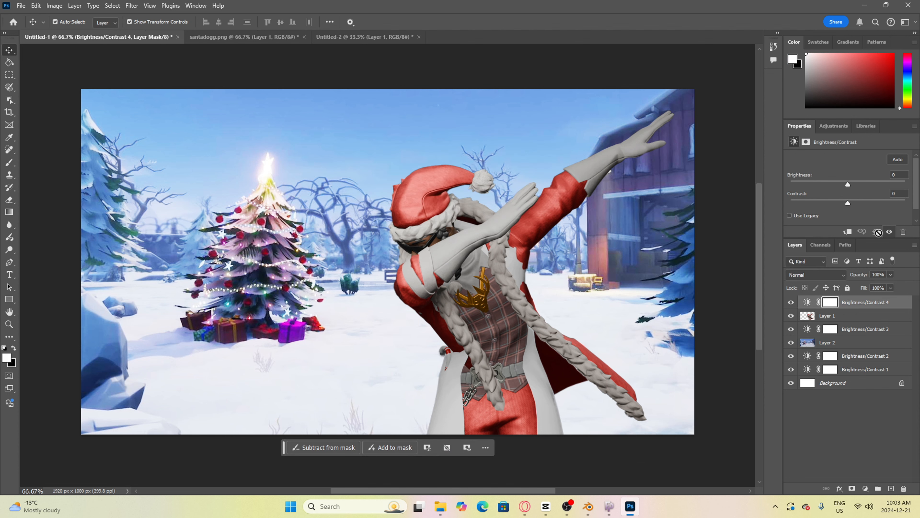
left_click_drag(848, 184, 860, 185)
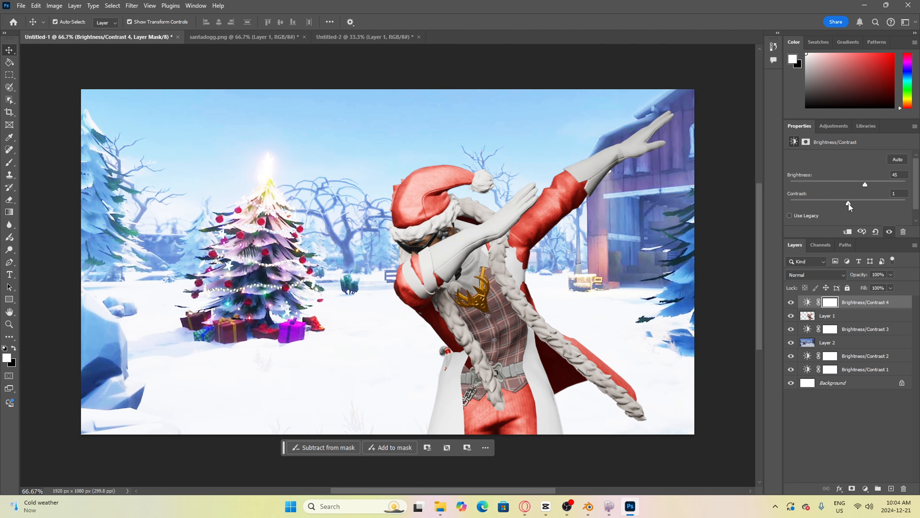
mouse_move(866, 203)
left_mouse_down()
mouse_move(894, 201)
mouse_move(875, 206)
left_mouse_up()
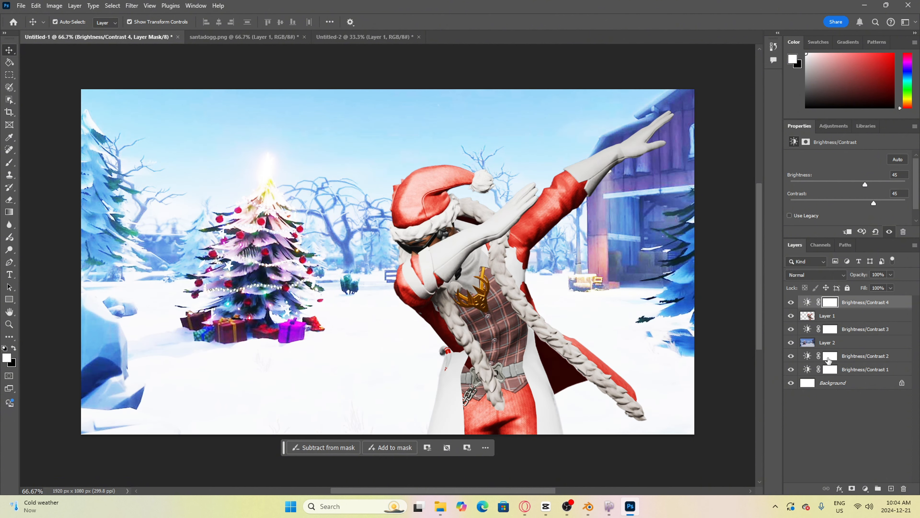
Merge the topmost Brightness/Contrast adjustment with the character's Layer 1 so it affects only the character.
left_click(833, 316)
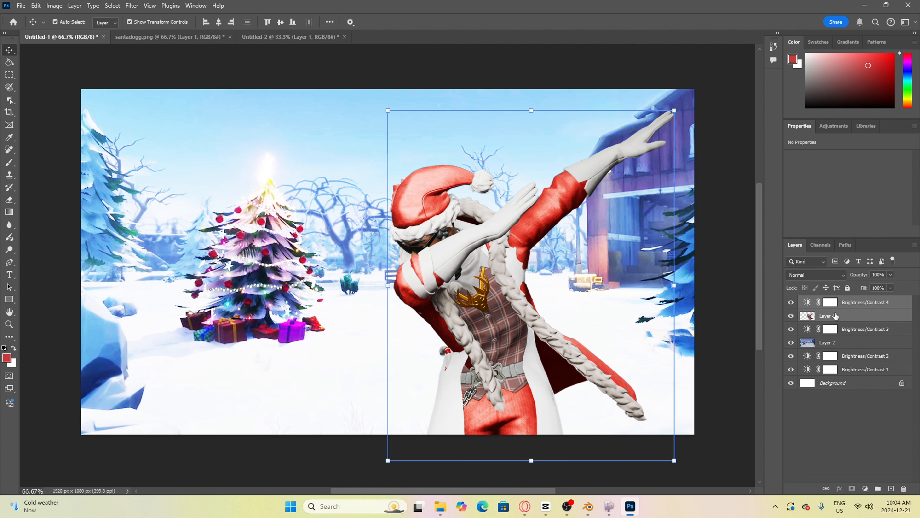
right_click(833, 316)
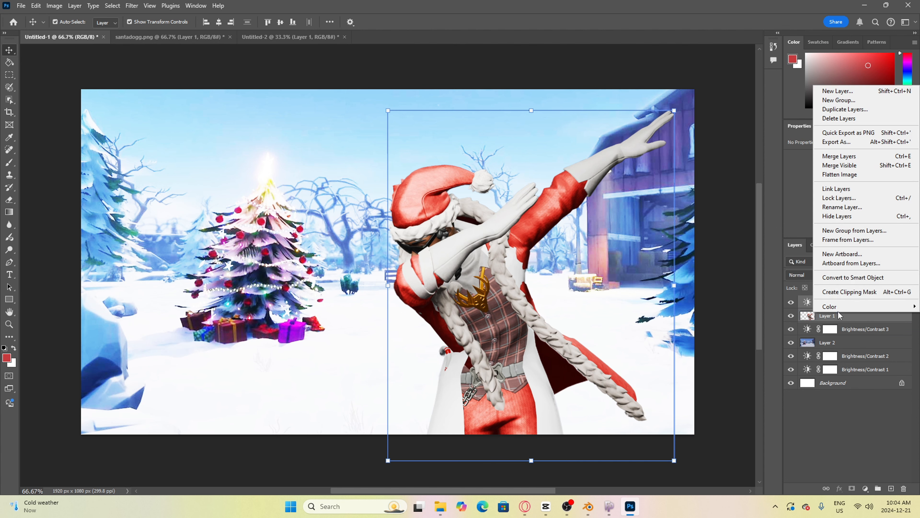
left_click(872, 156)
left_click(44, 95)
left_click(46, 133)
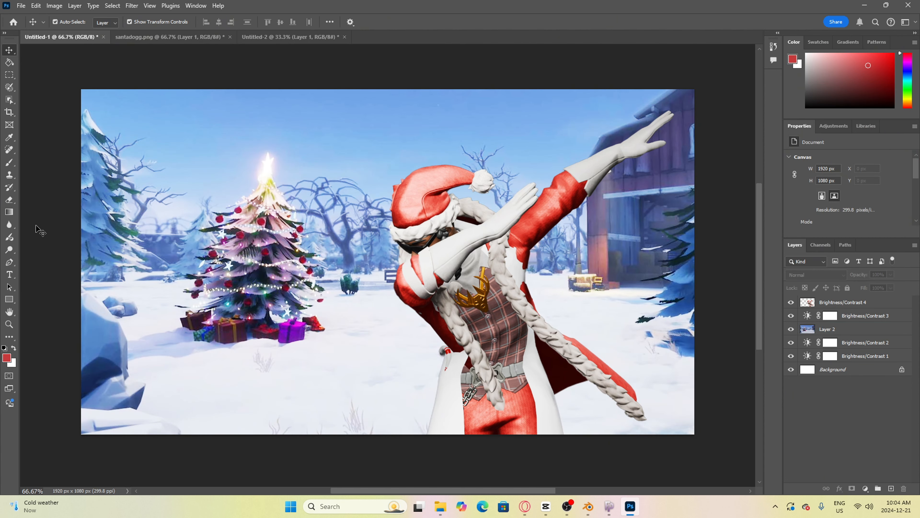
Add red text reading SANTA, DOGG, CHRISTMAS on three lines near the tree, in Burbank Big Condensed Black at 18.01 pt.
left_click(9, 276)
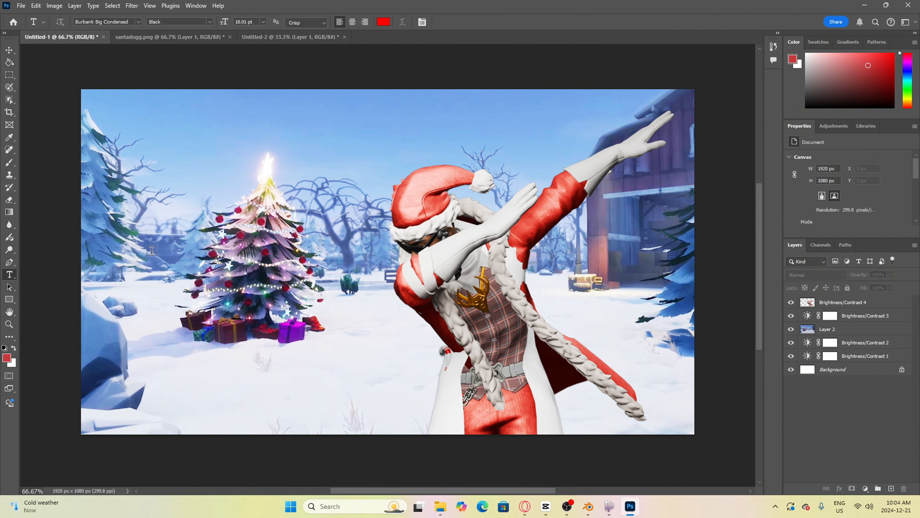
left_click(142, 184)
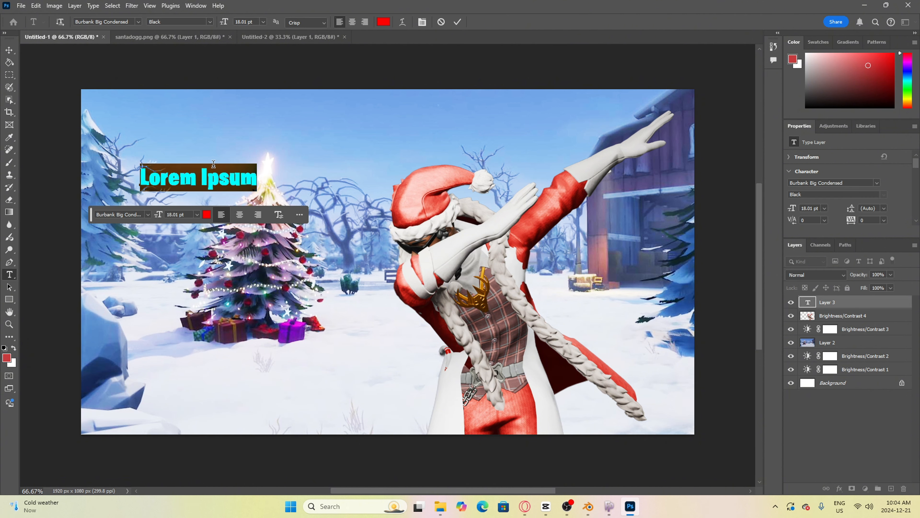
left_click(139, 21)
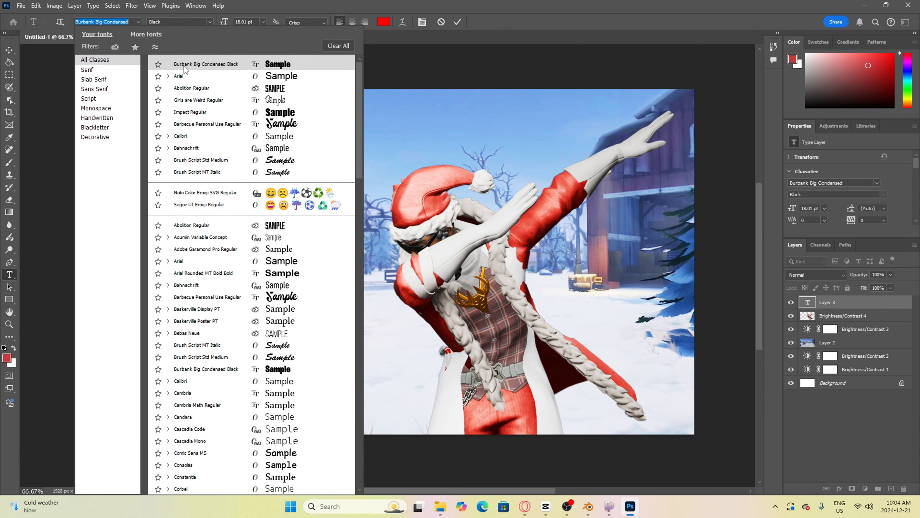
left_click(299, 63)
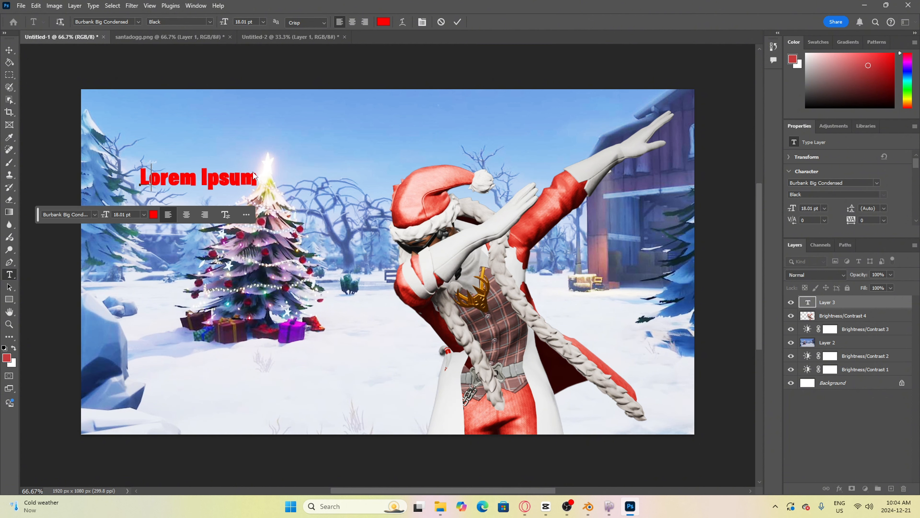
type("SANTA DOGG")
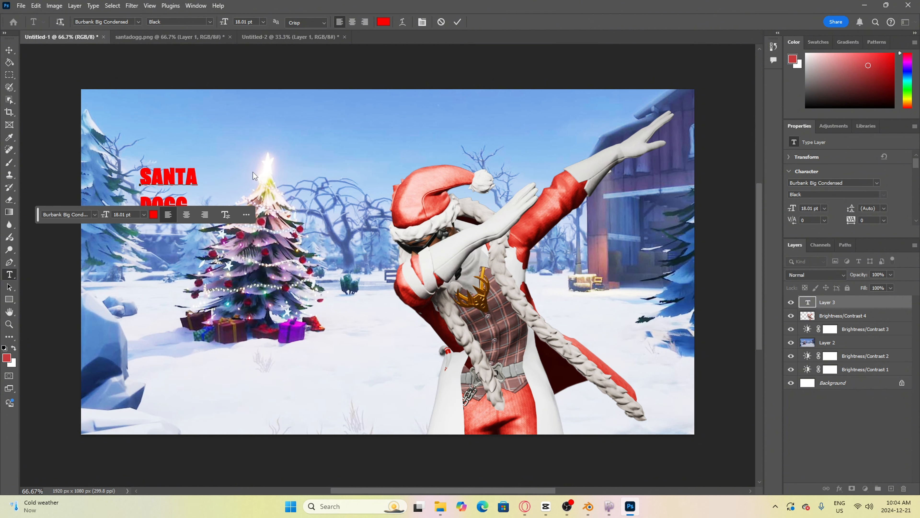
key("Return")
type("CHRISTMAS")
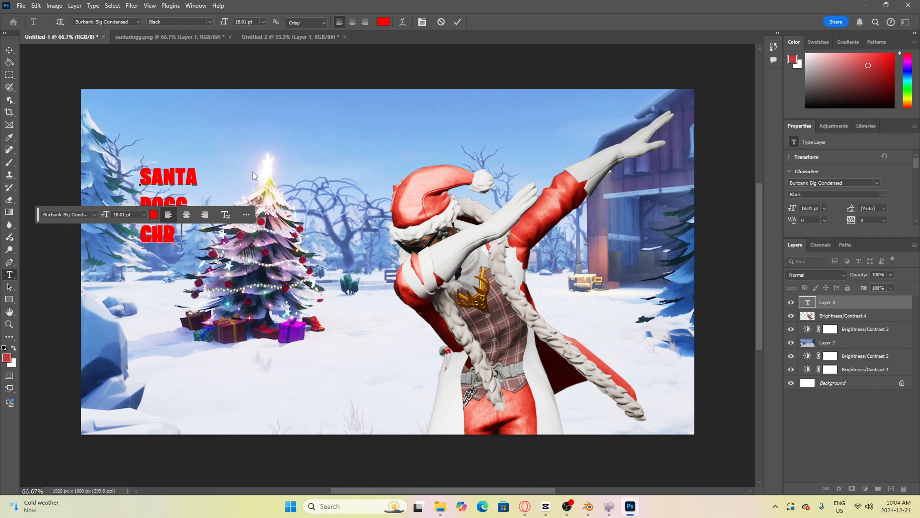
left_click(246, 128)
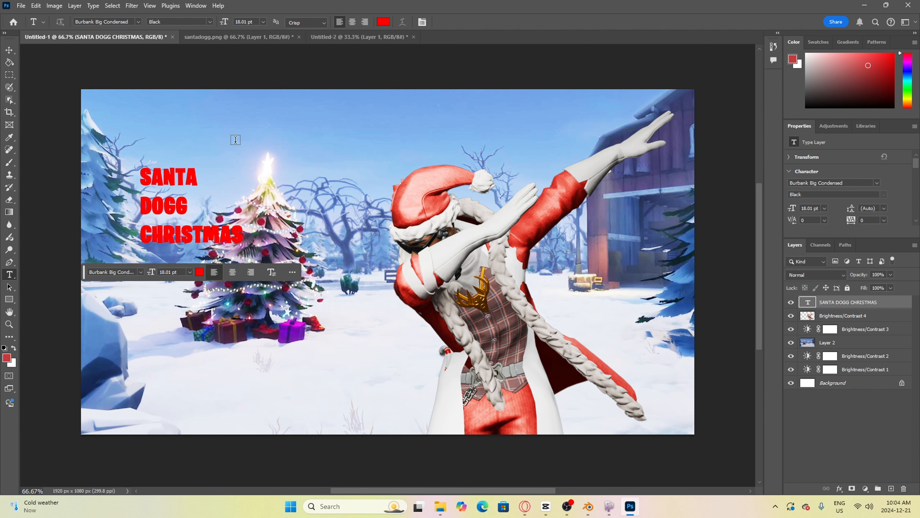
Scale the SANTA DOGG CHRISTMAS text to about 302% and position it over the canvas's left half.
left_click(9, 50)
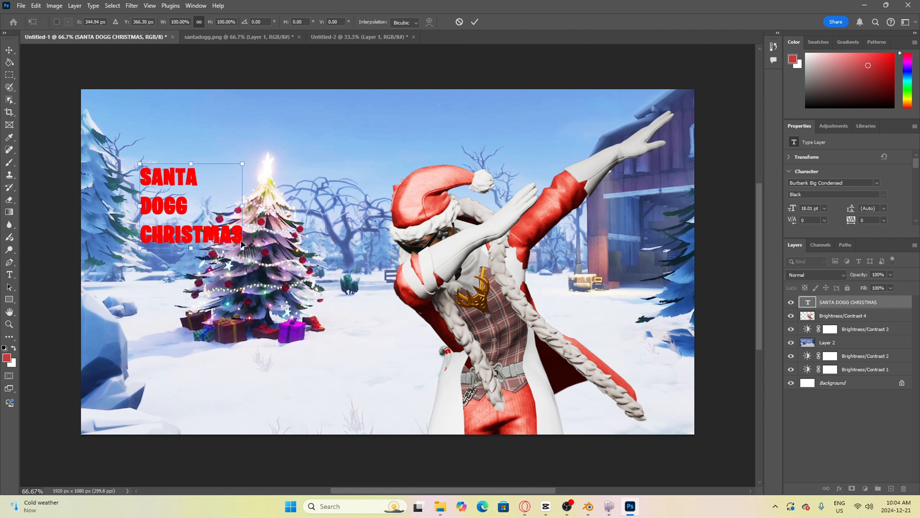
left_click_drag(234, 246, 416, 383)
left_click_drag(359, 344, 360, 361)
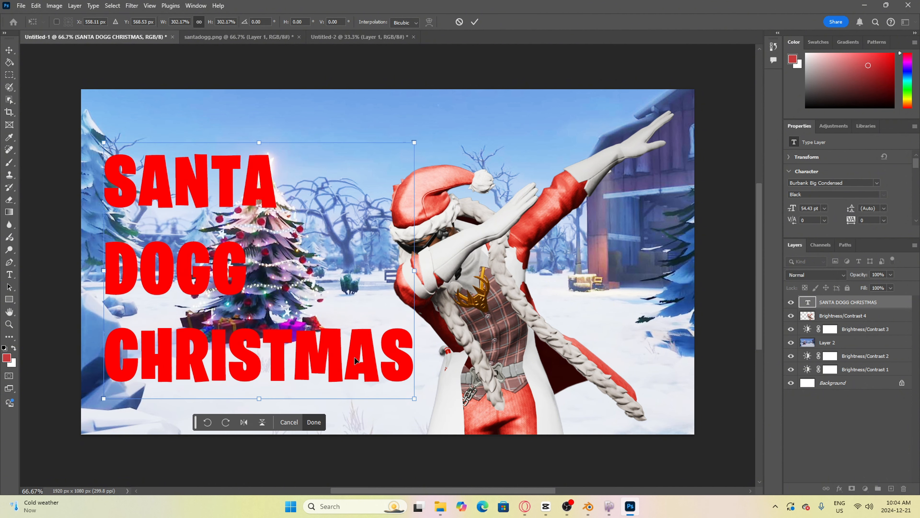
key("Return")
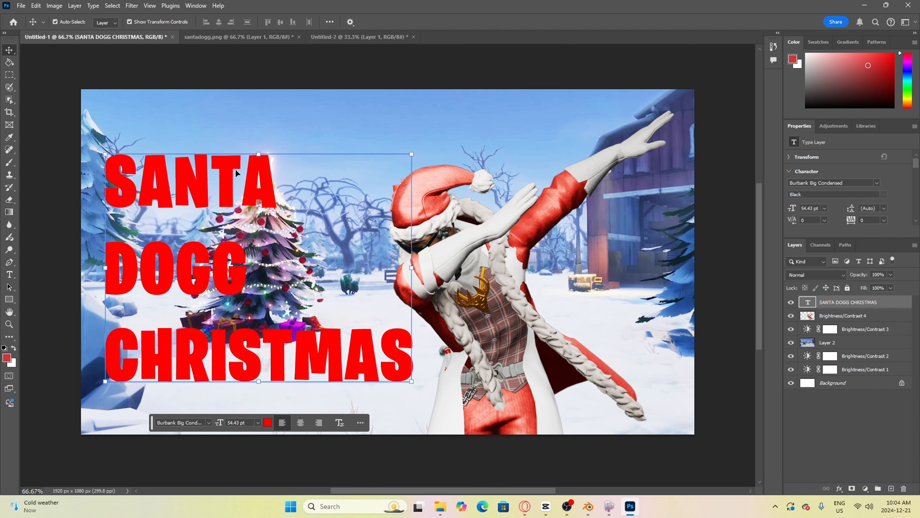
Apply a green outside Stroke and an Emboss-style Bevel & Emboss effect to the SANTA DOGG CHRISTMAS text layer.
left_click(74, 5)
mouse_move(122, 128)
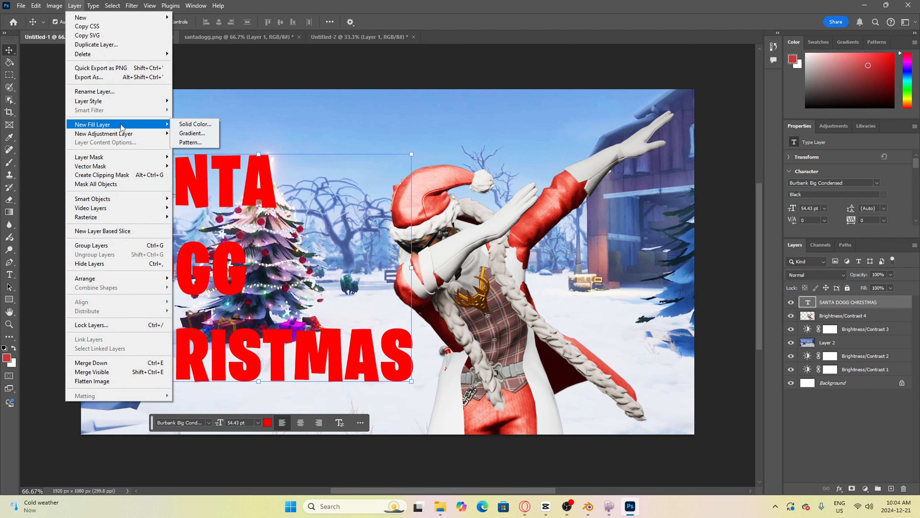
mouse_move(130, 101)
left_click(211, 127)
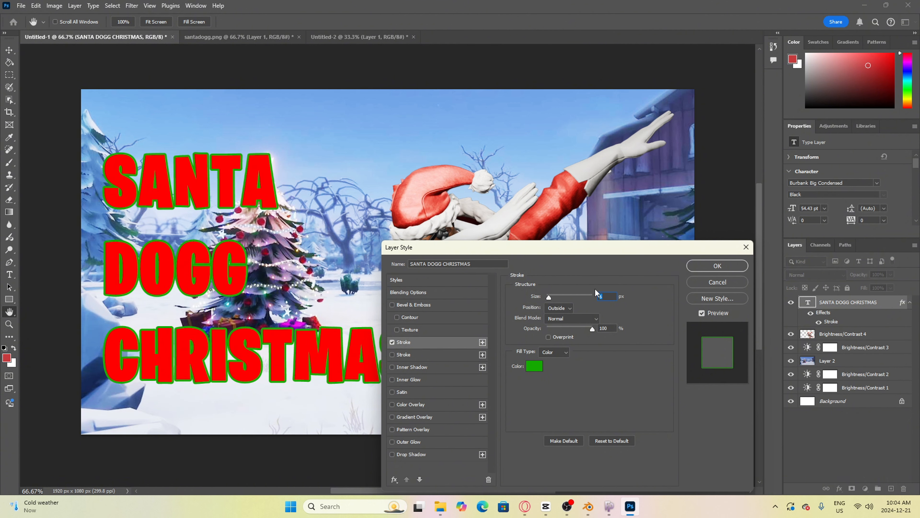
left_click(409, 306)
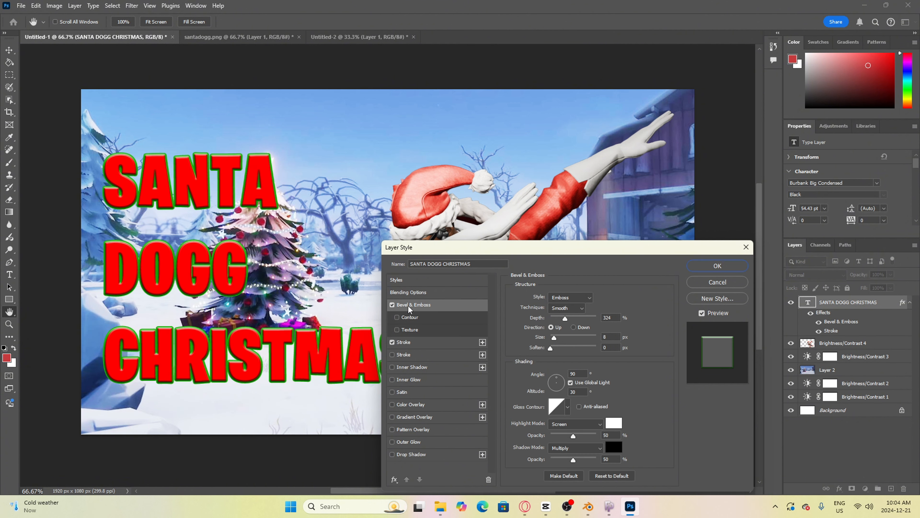
left_click(719, 267)
left_click(720, 205)
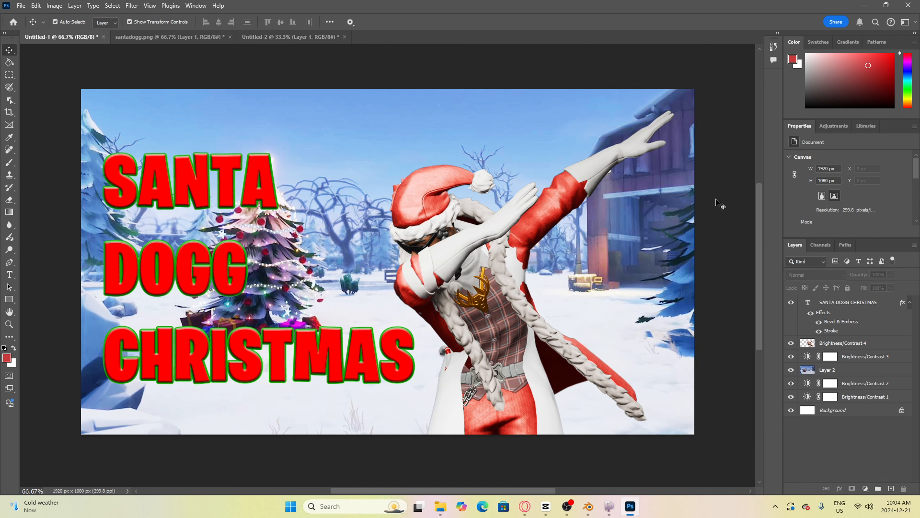